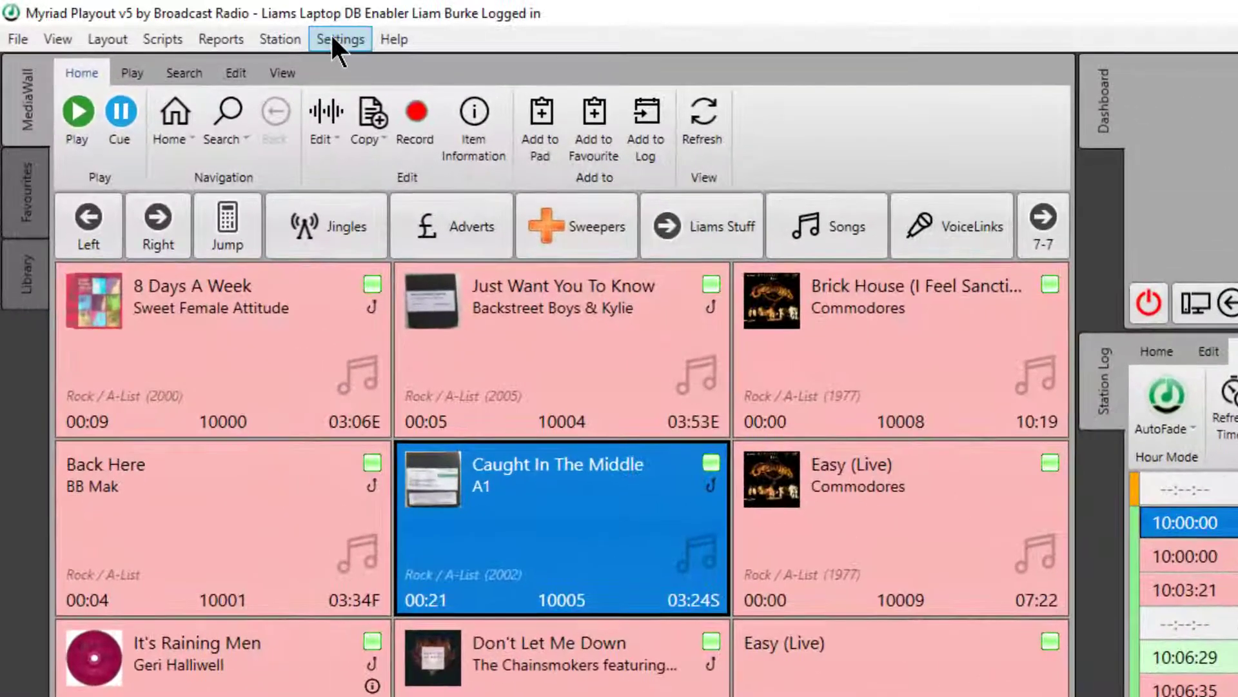
Open the contact record of the logged-in administrator from the user directory and show its security settings
left_click(333, 40)
mouse_move(382, 189)
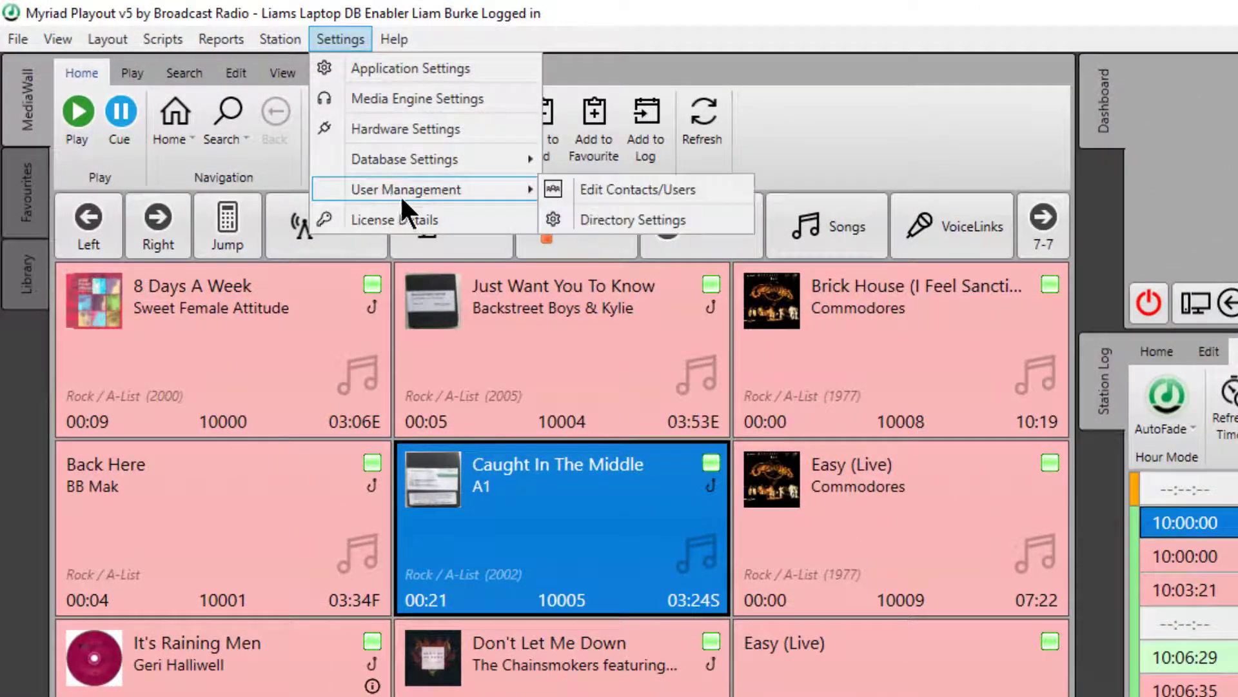
left_click(605, 188)
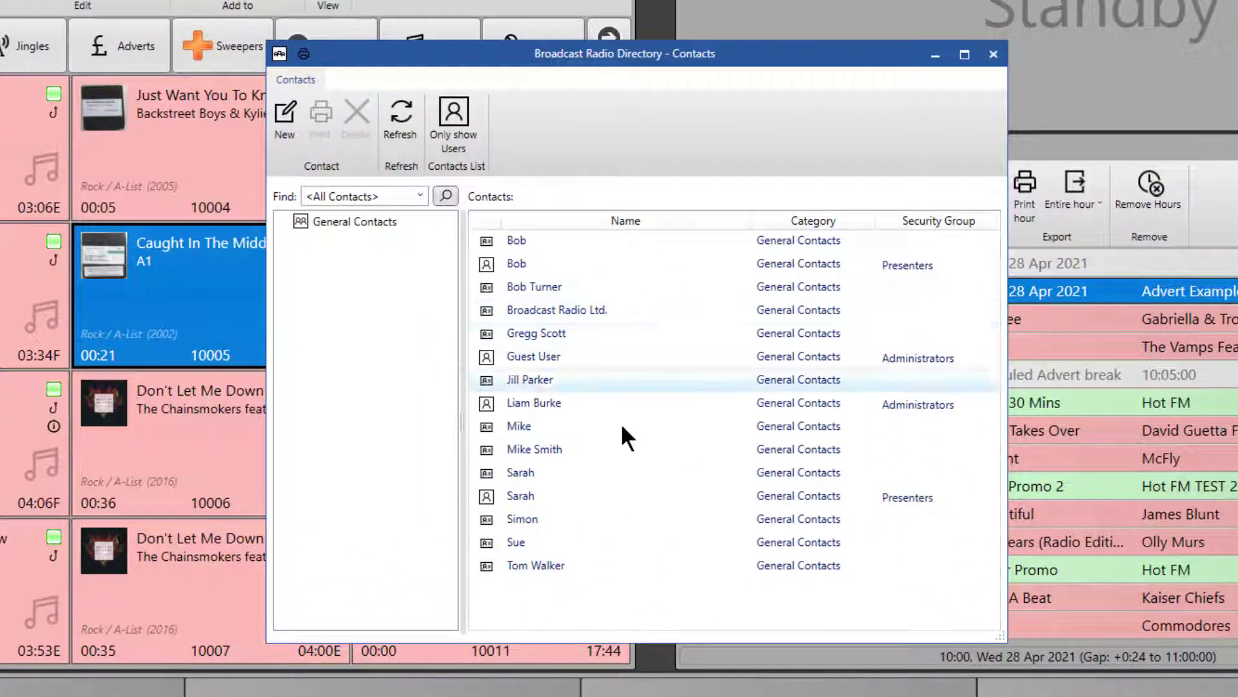
left_click(571, 400)
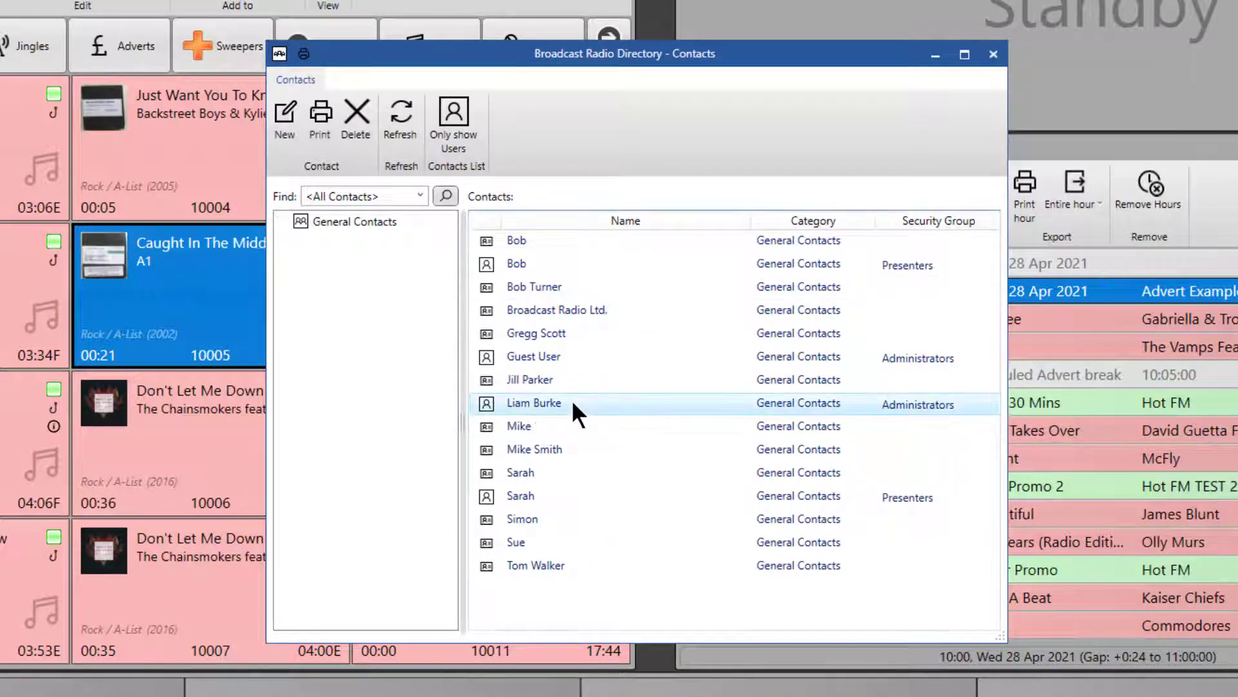
double_click(571, 401)
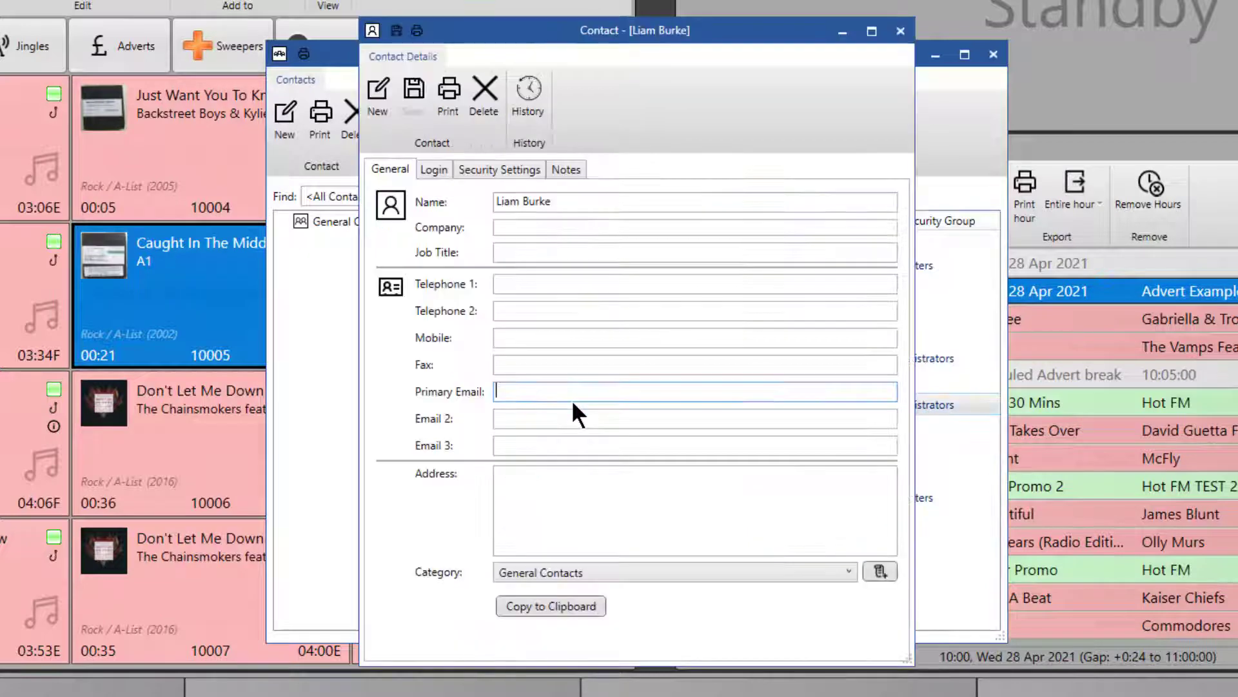
left_click(438, 168)
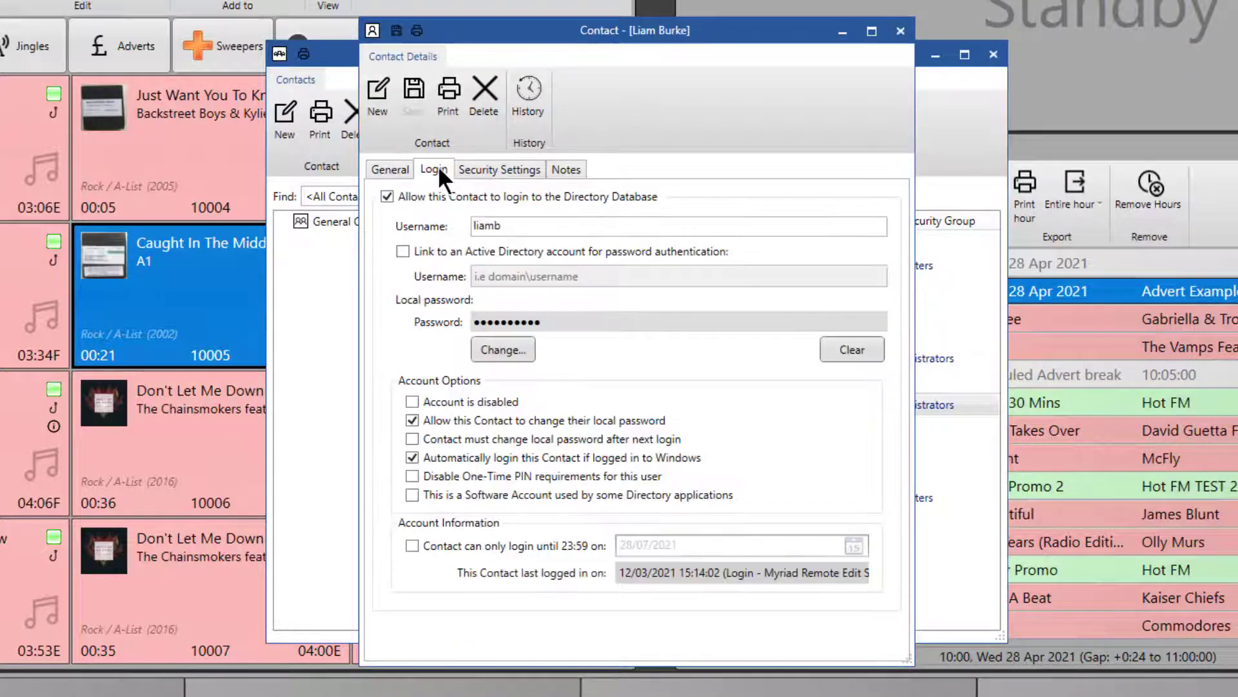
left_click(490, 169)
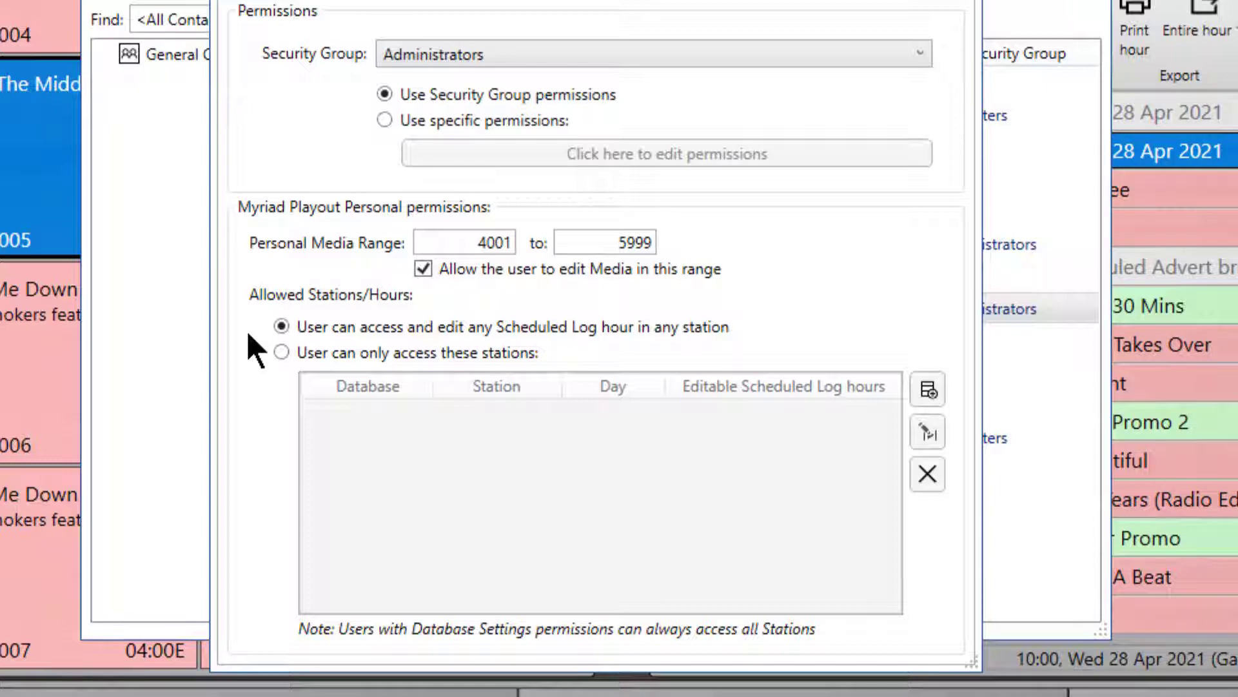
Restrict the user to specific stations, allowing Liams Laptop DB Enabler from Monday to Friday, 08:00-10:59
left_click(282, 353)
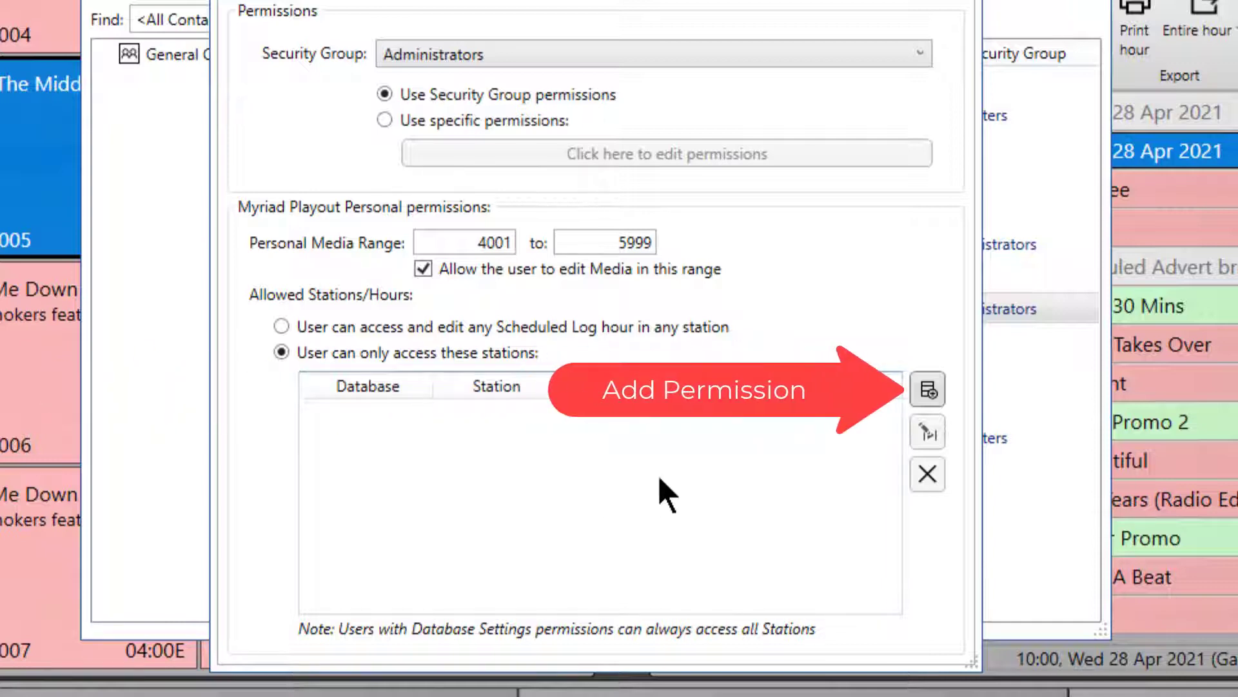
left_click(930, 389)
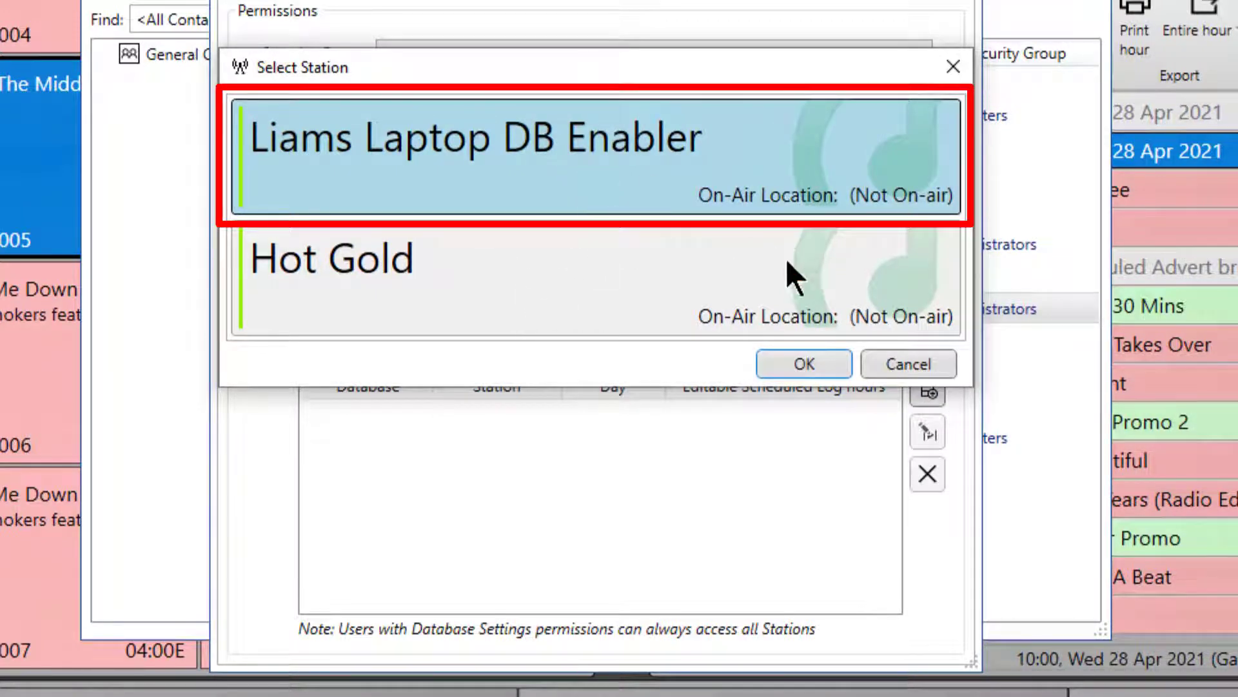
left_click(803, 368)
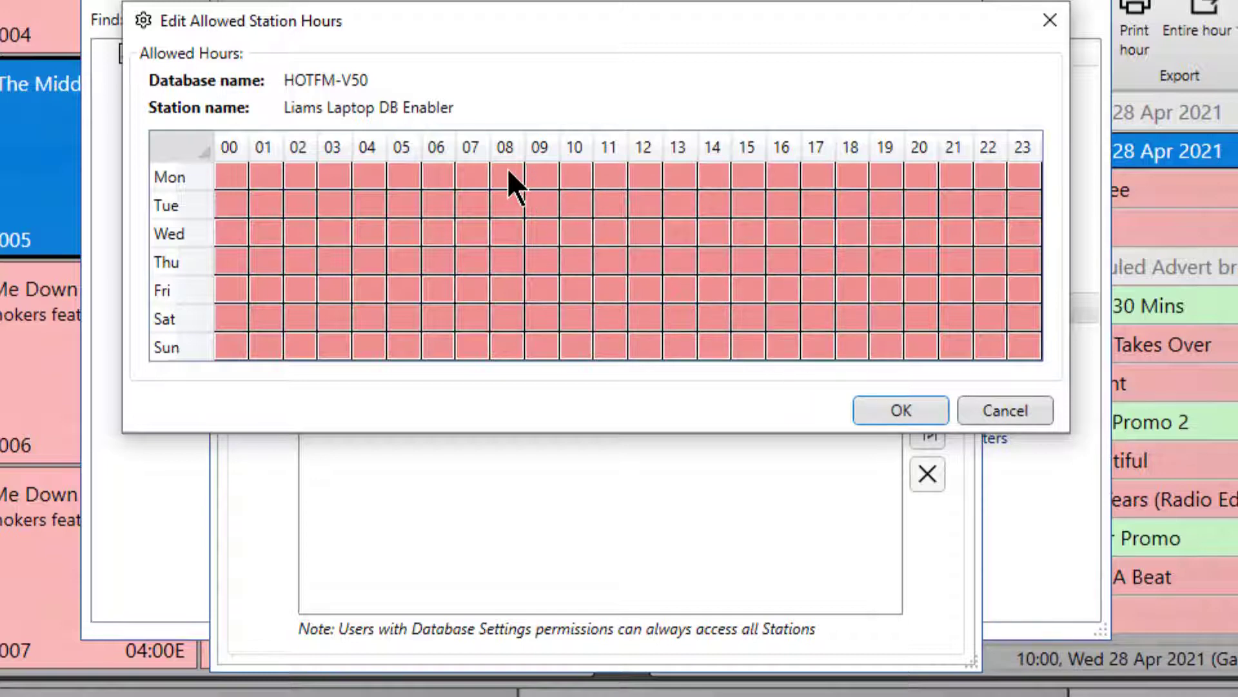
left_click_drag(507, 167, 581, 293)
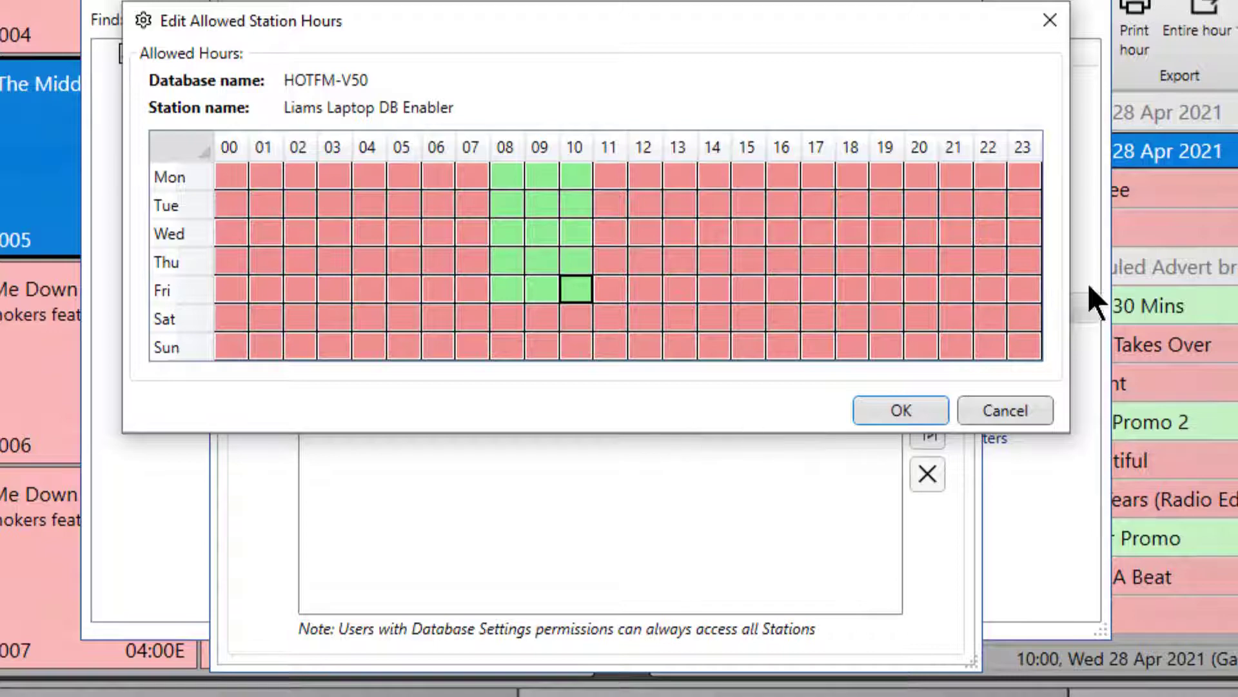
left_click(893, 413)
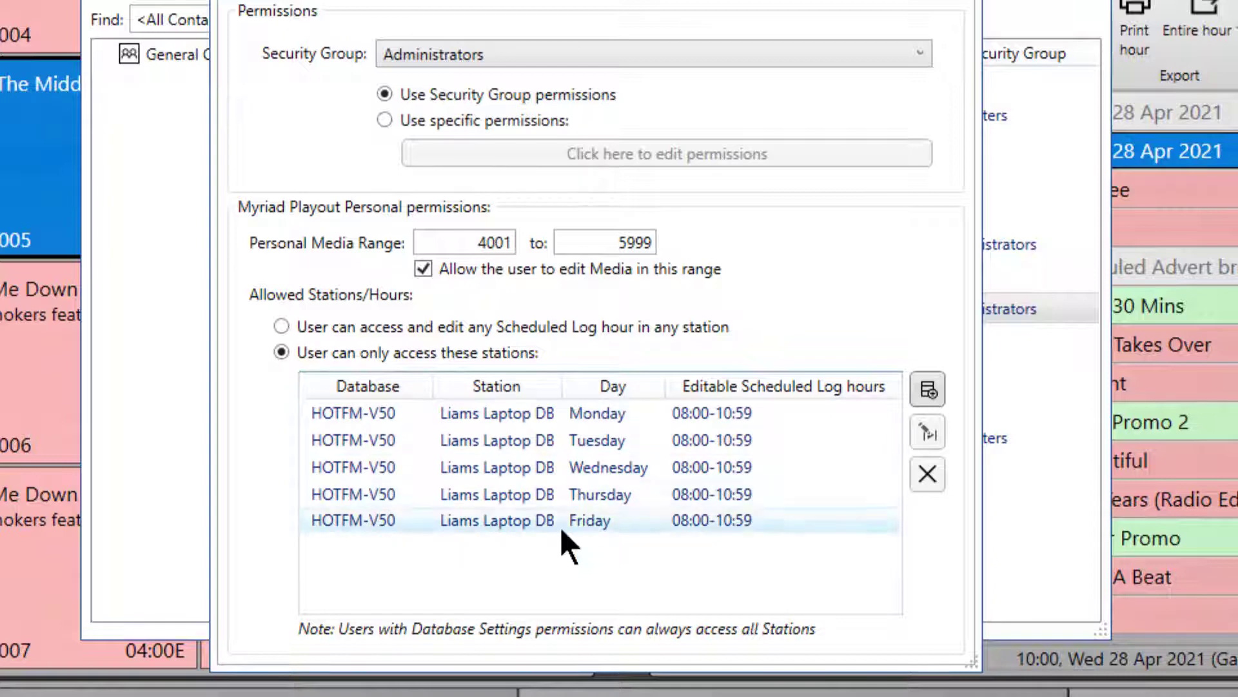
Allow the Hot Gold station on Saturday and Sunday, 16:00-18:59, and save and close the contact
left_click(929, 389)
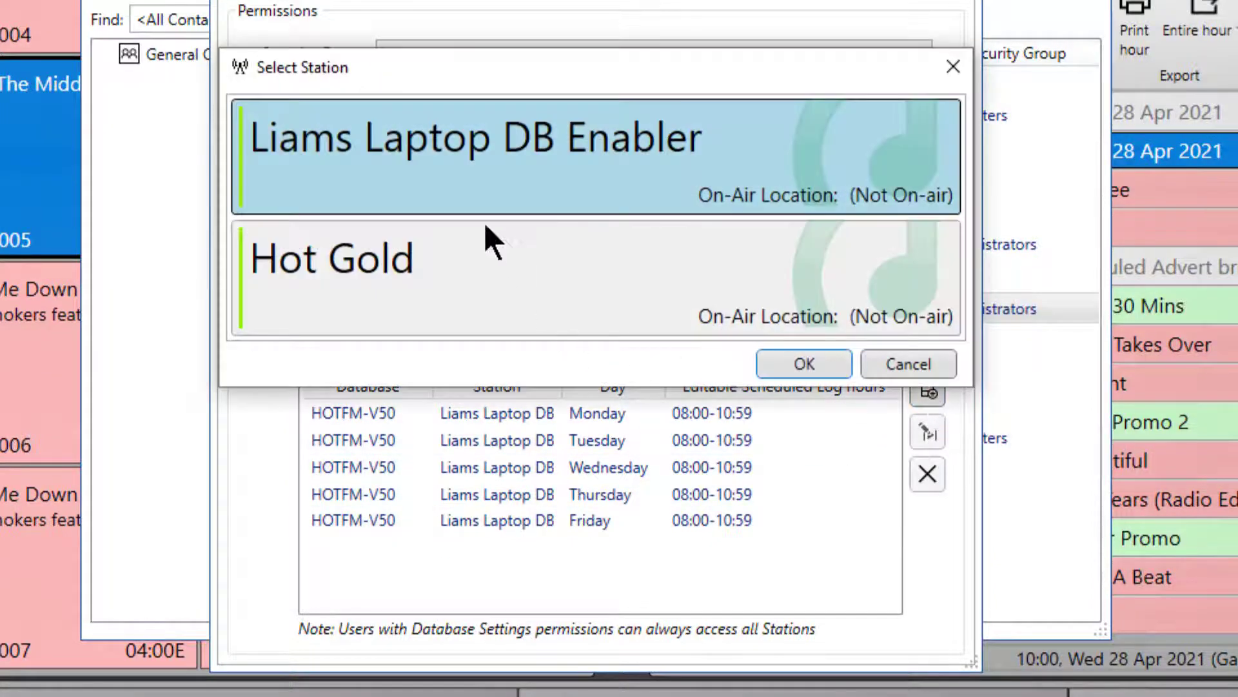
left_click(442, 271)
left_click(794, 362)
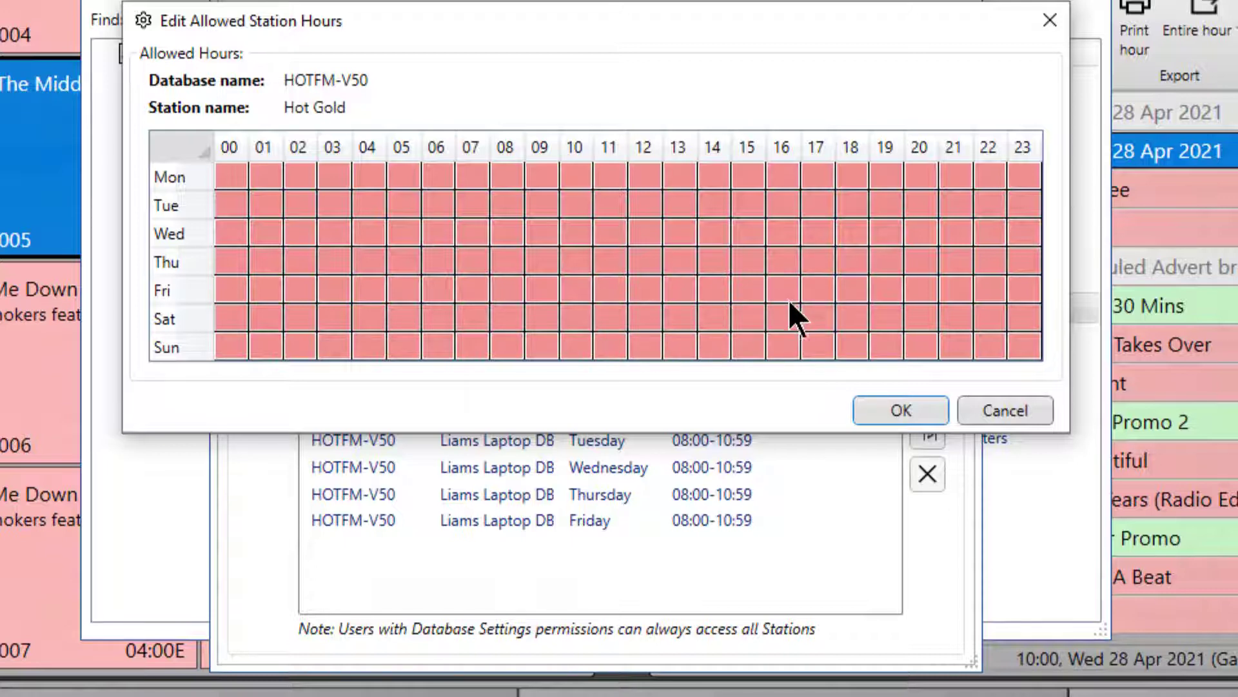
left_click_drag(786, 311, 856, 371)
left_click(895, 416)
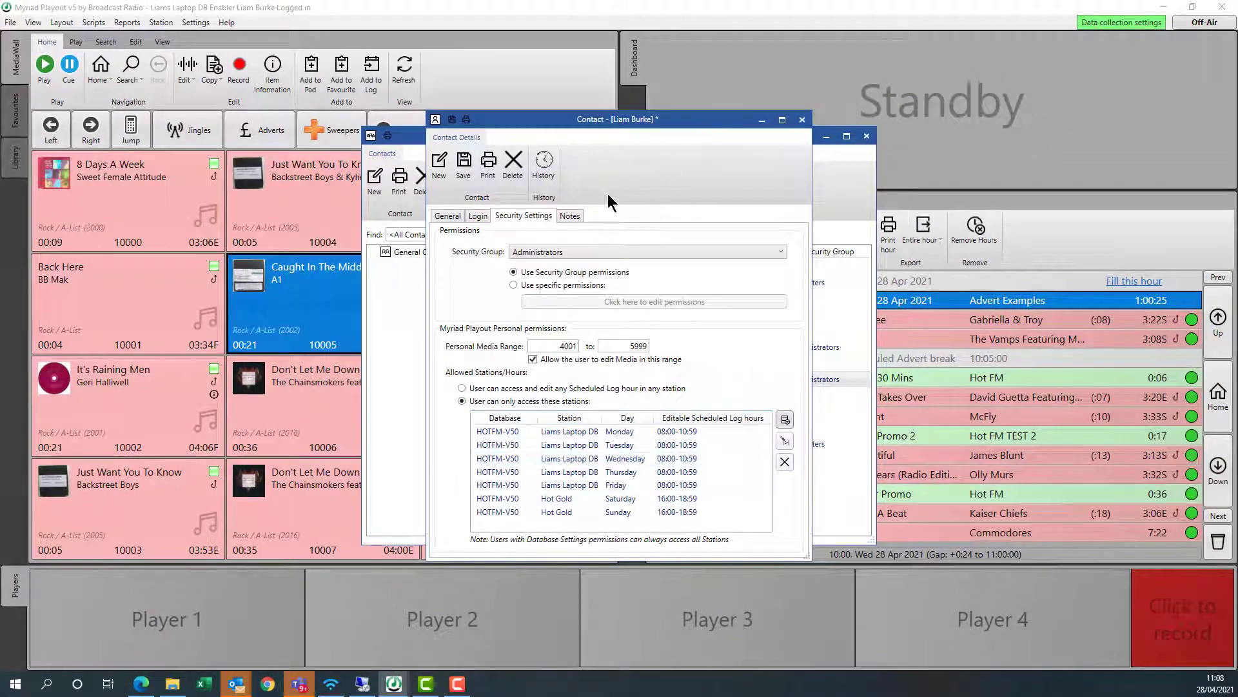
left_click(465, 169)
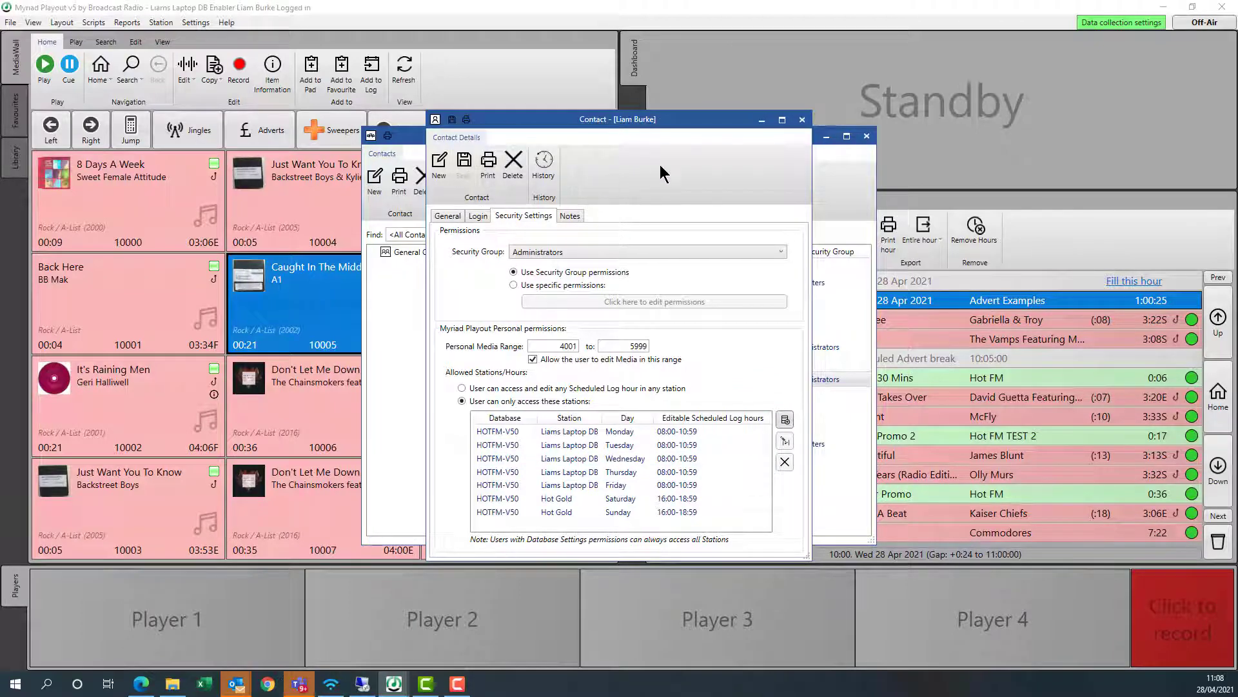
left_click(802, 120)
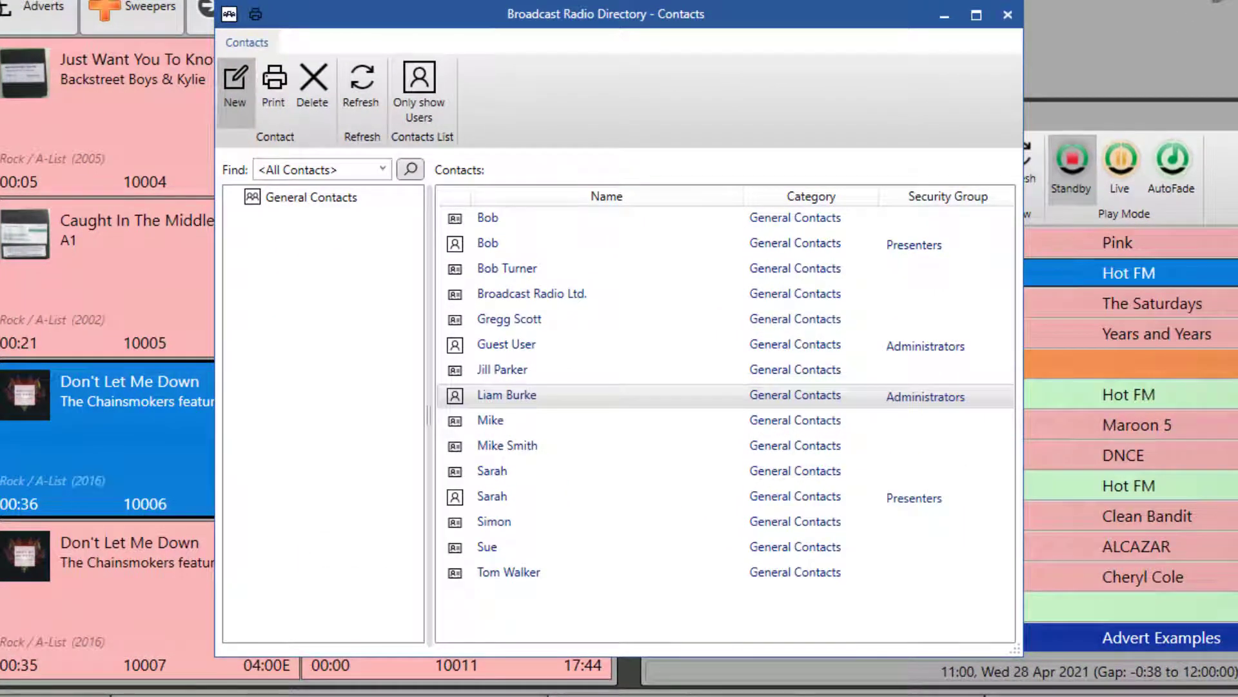
Check which security group the same administrator contact is assigned to, and close the contacts directory
double_click(592, 395)
left_click(451, 140)
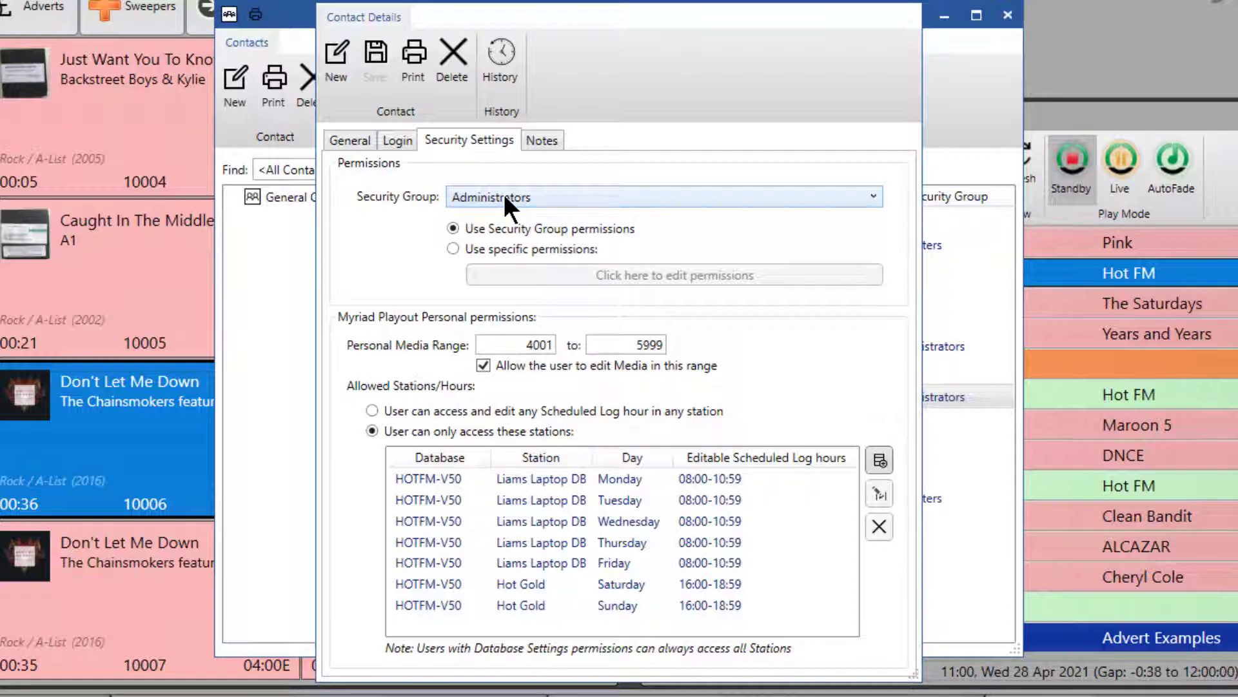
left_click(906, 1)
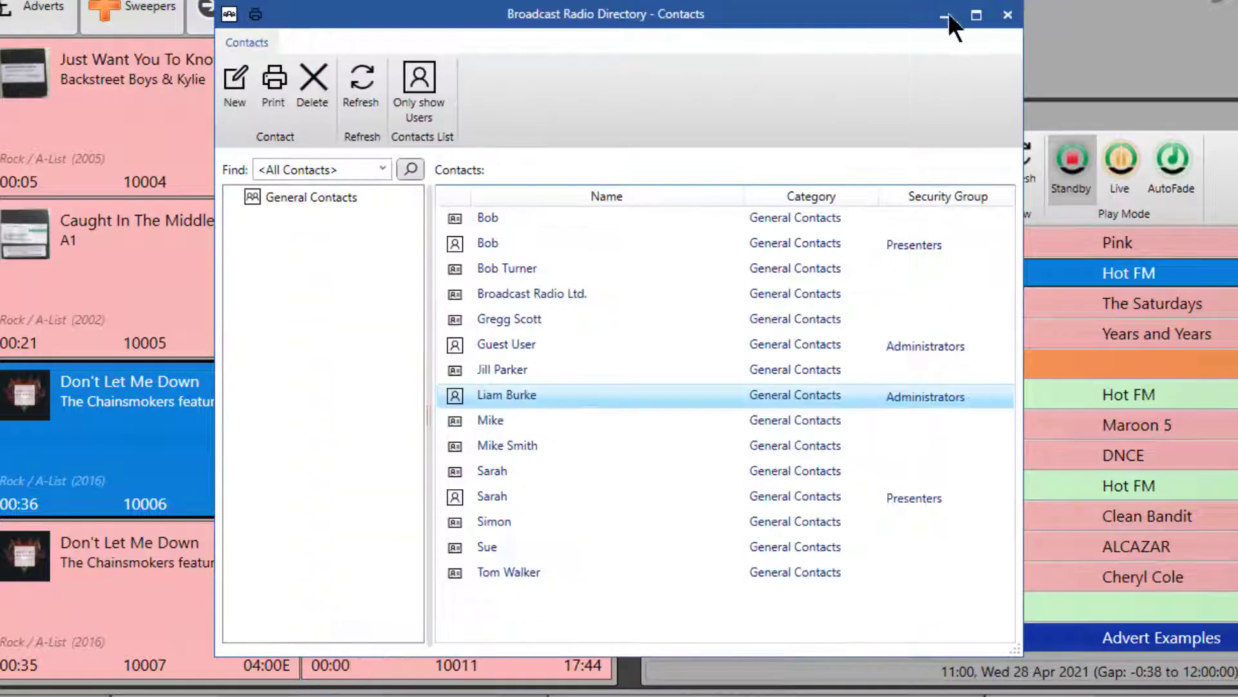
left_click(1009, 15)
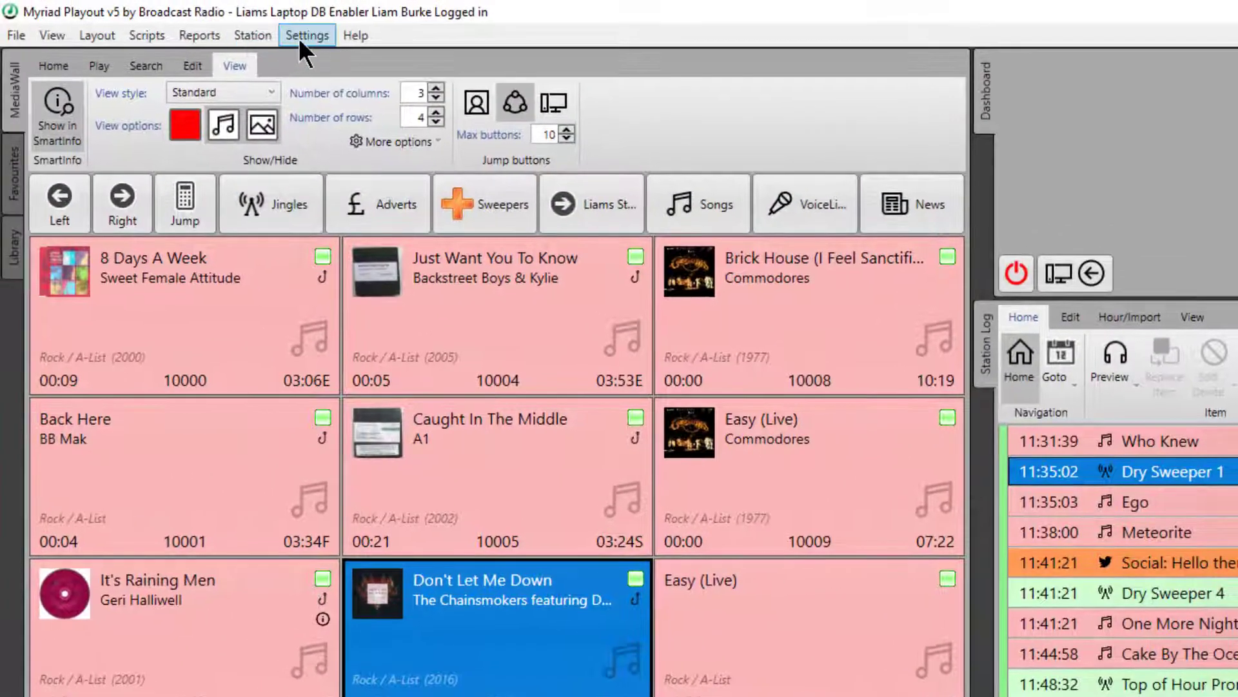
Review the general and station permissions of the Administrators security group in the directory settings
left_click(299, 36)
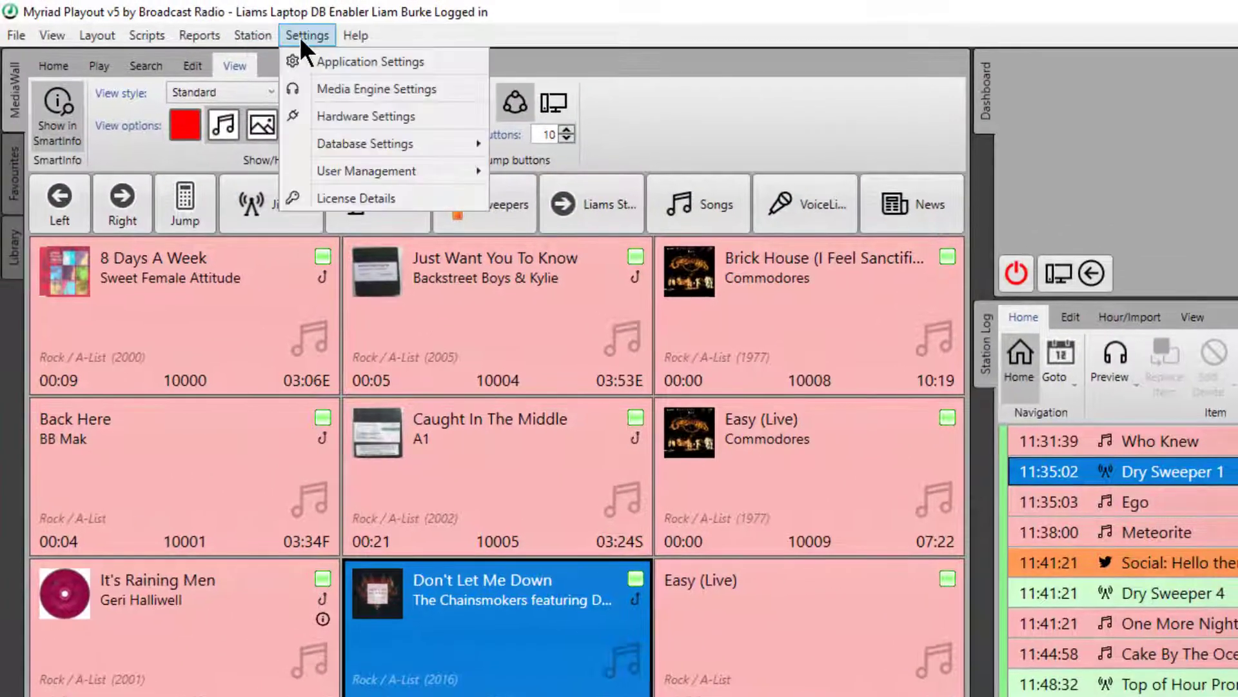
mouse_move(359, 168)
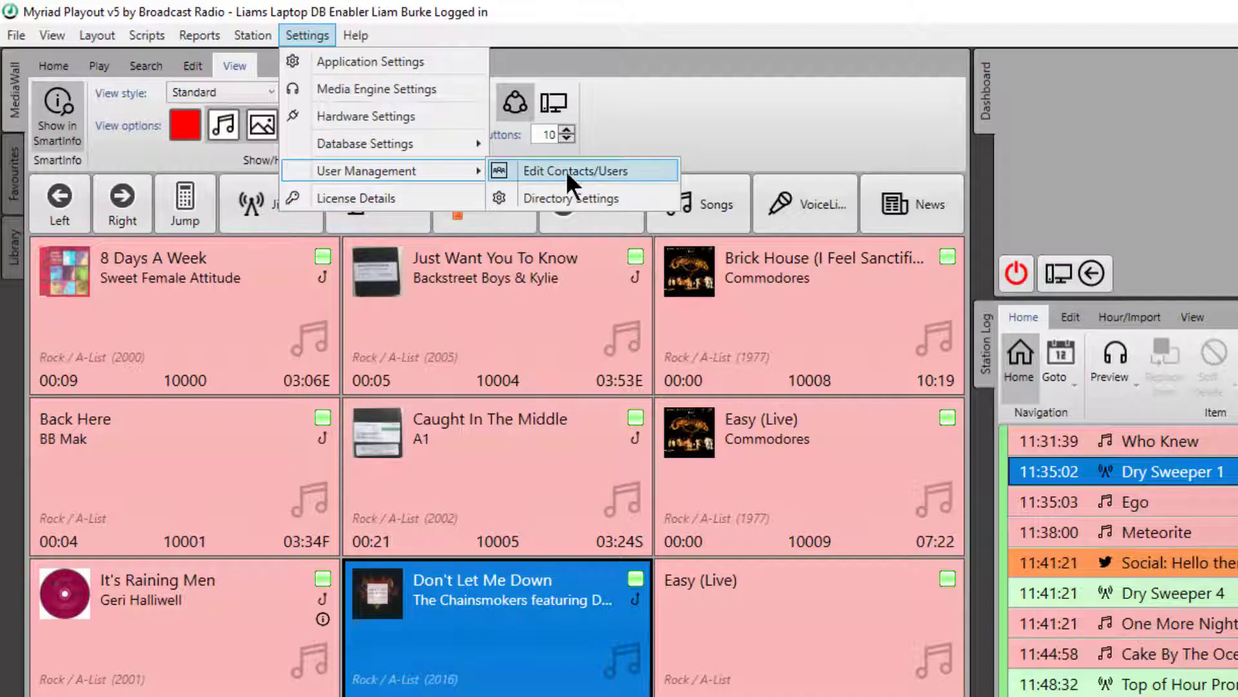
left_click(537, 200)
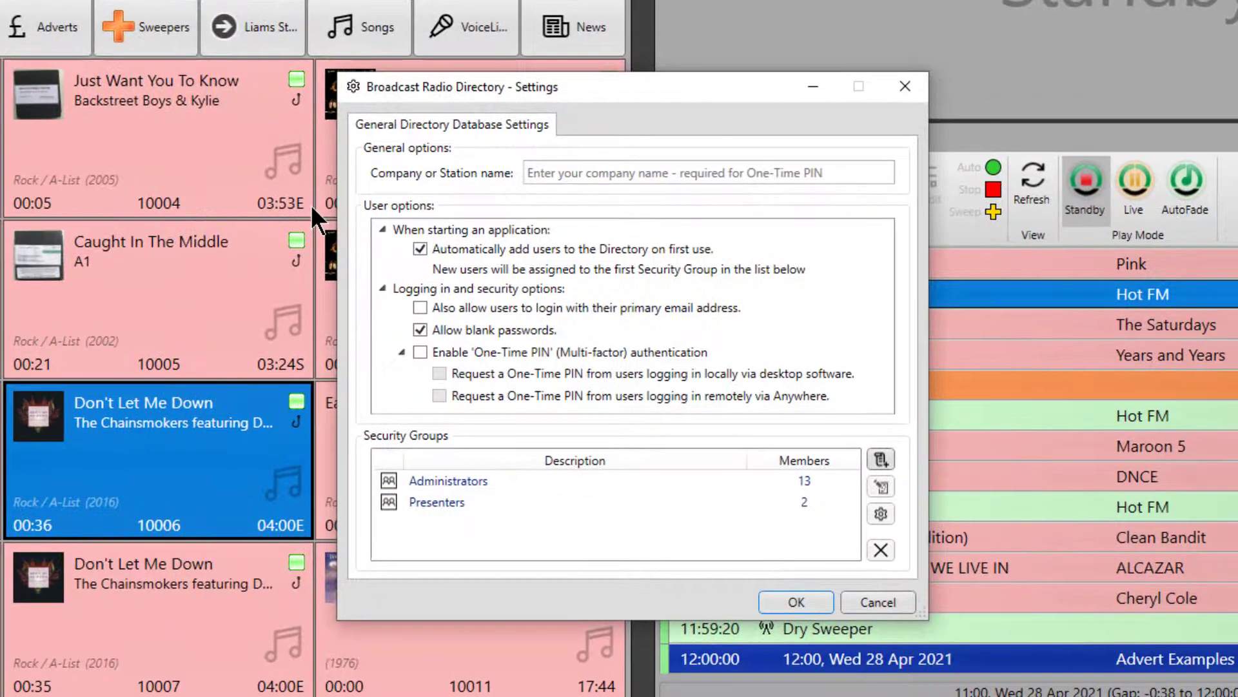
double_click(458, 479)
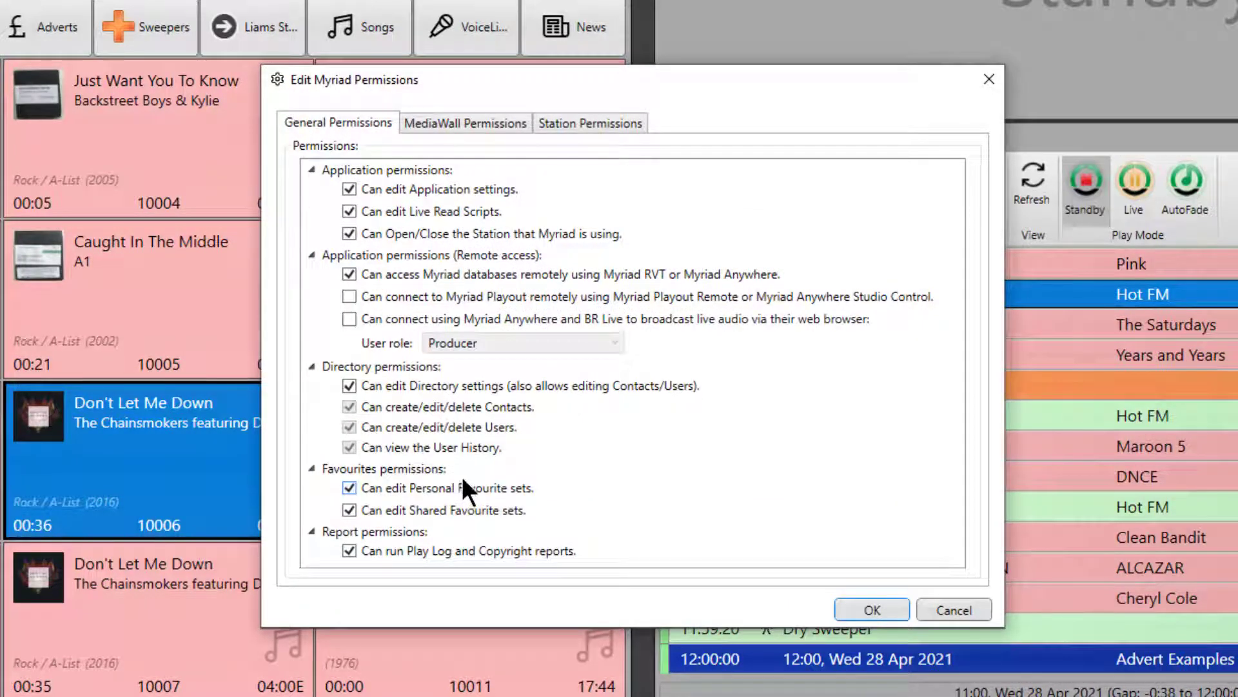
left_click(584, 121)
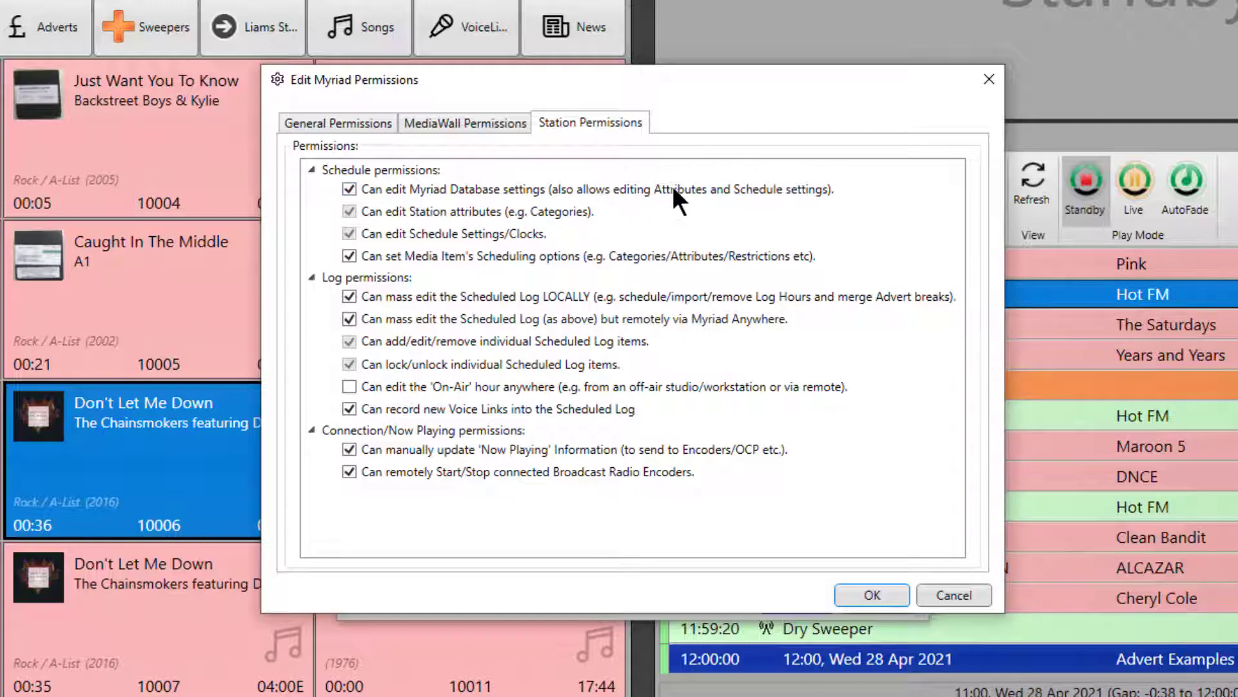
left_click(858, 594)
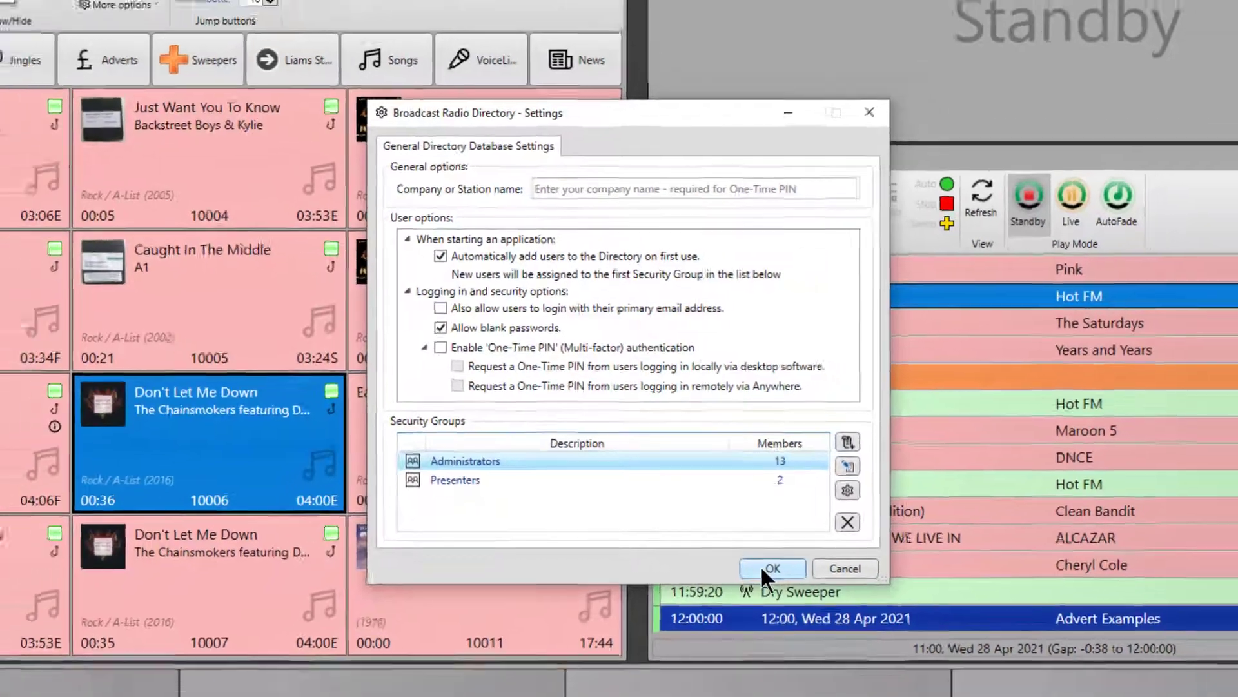
left_click(786, 594)
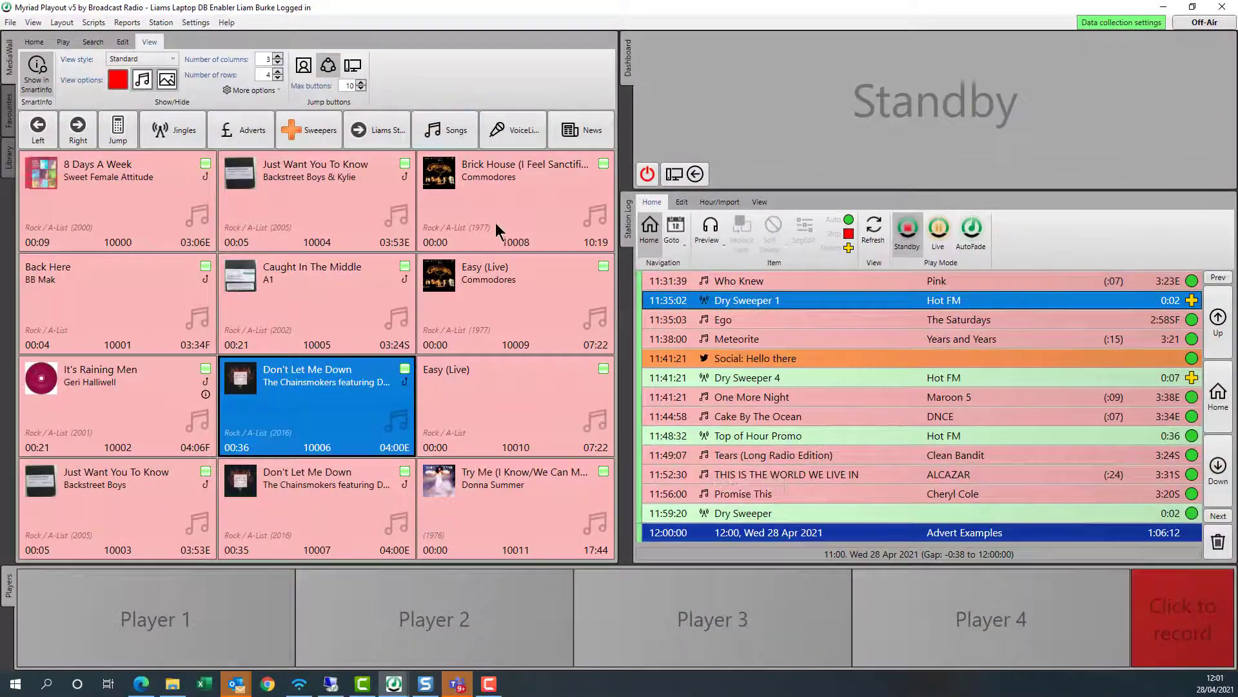
Reopen the logged-in administrator's contact record from the user directory at its security settings
left_click(196, 24)
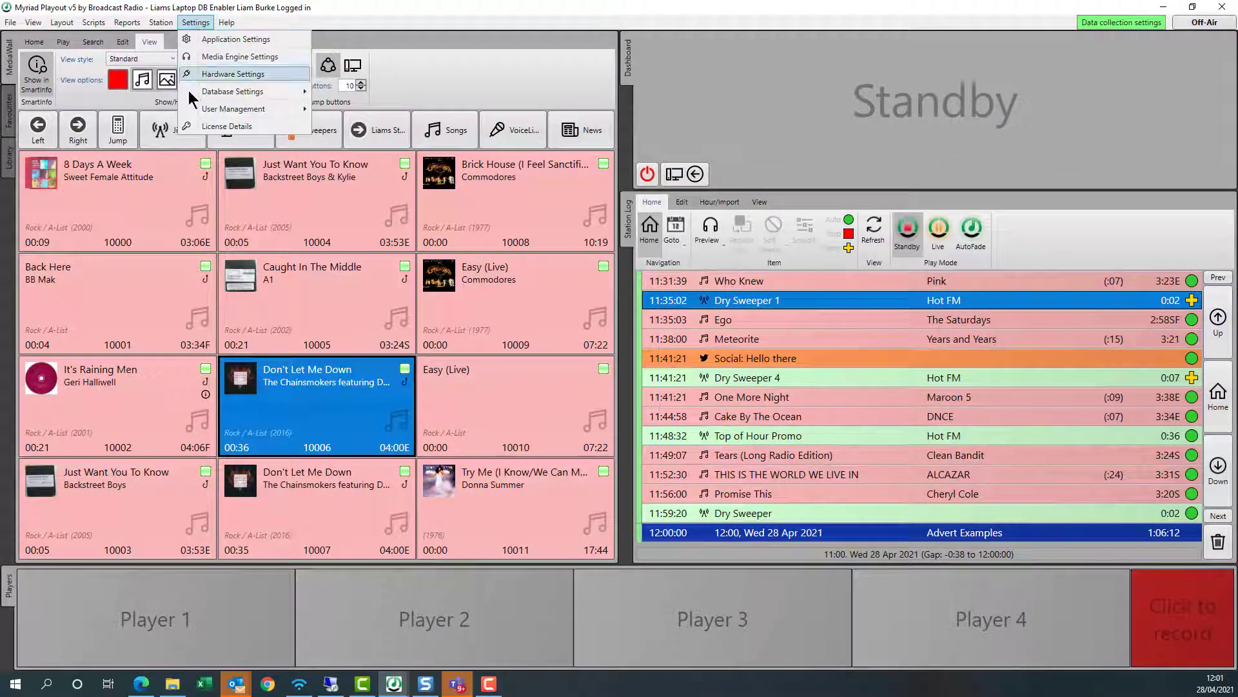
mouse_move(209, 111)
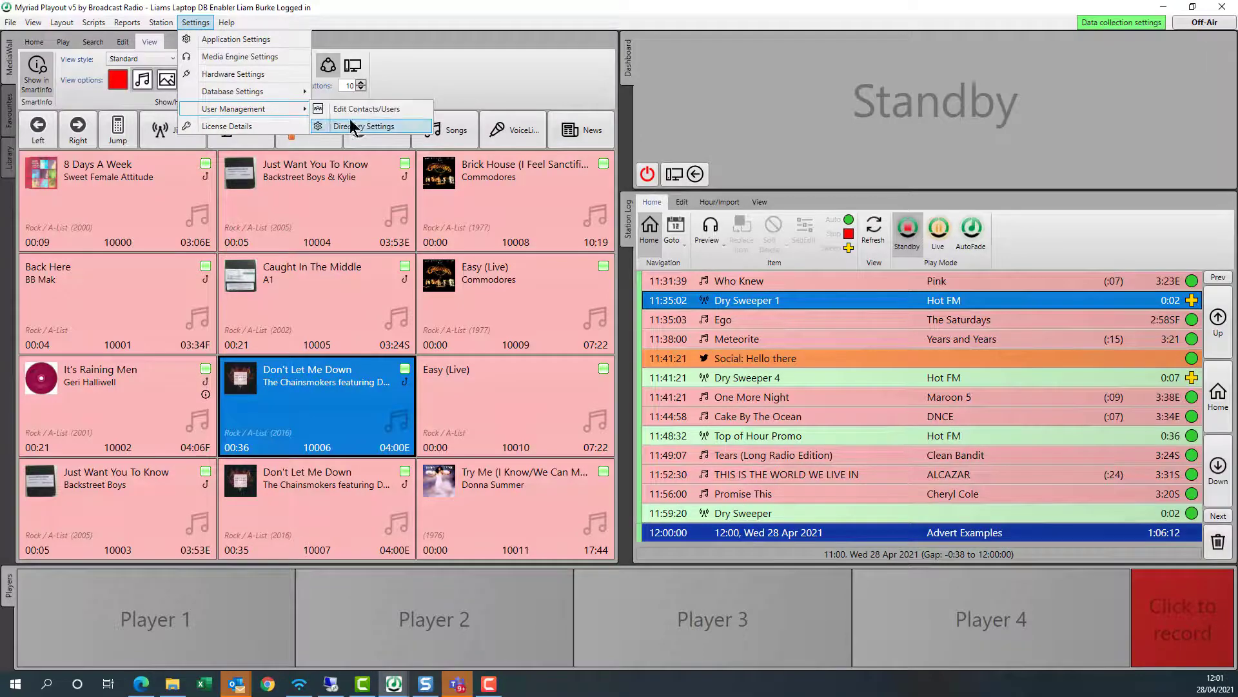
left_click(365, 109)
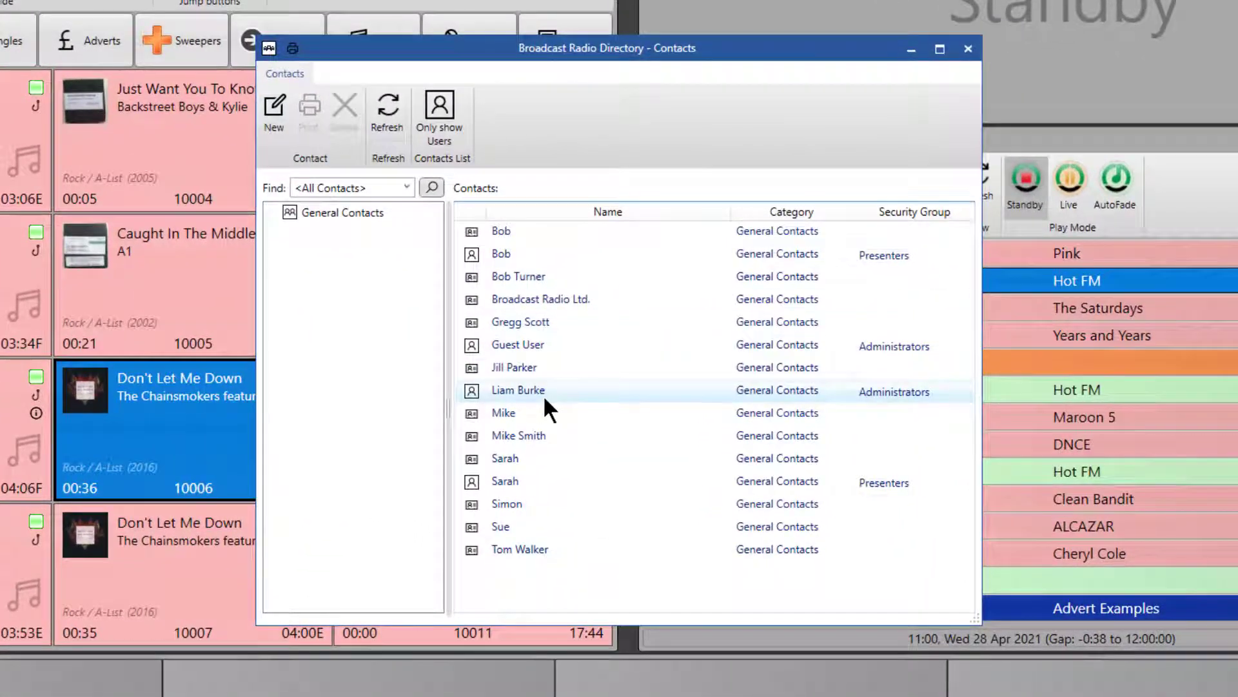
left_click(565, 382)
double_click(543, 393)
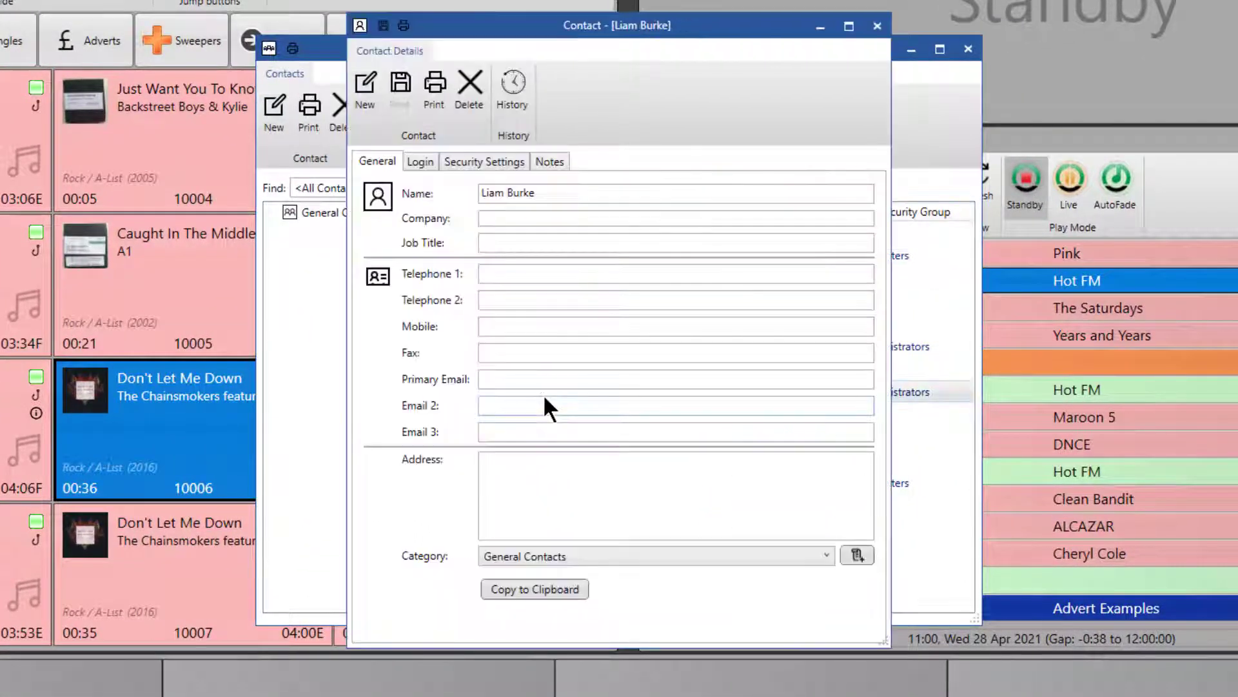
left_click(488, 162)
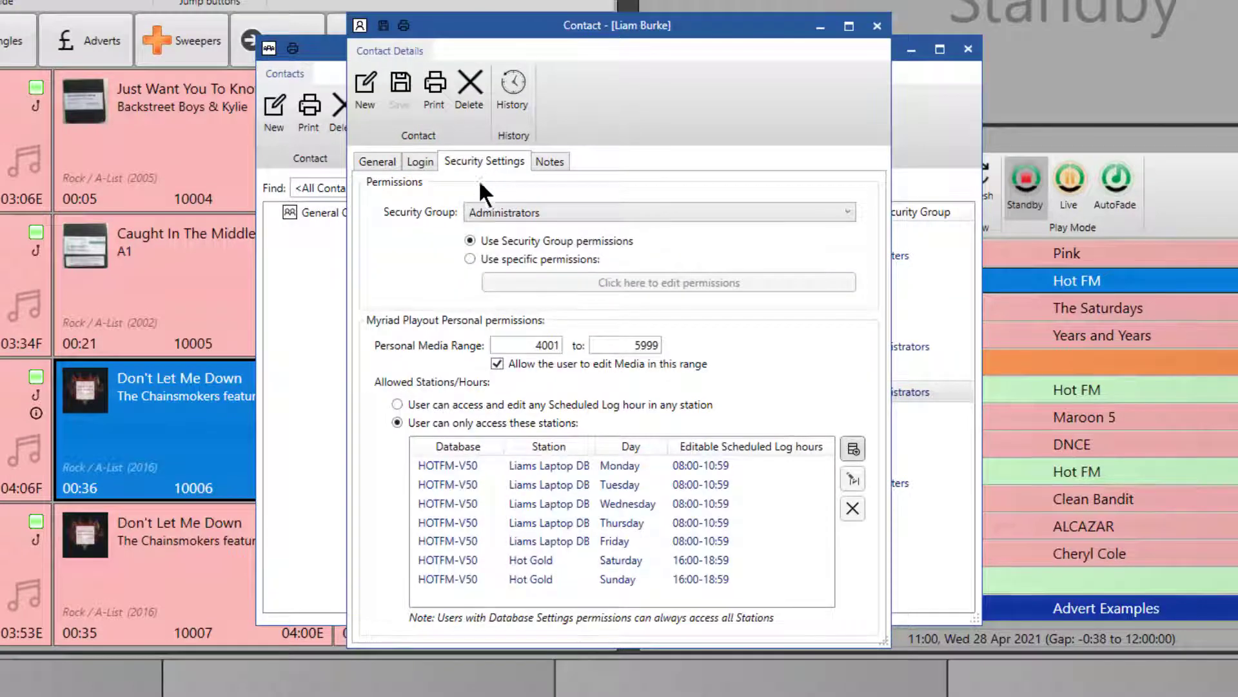
Keep the contact in the Administrators security group and switch it to use specific permissions
left_click(540, 214)
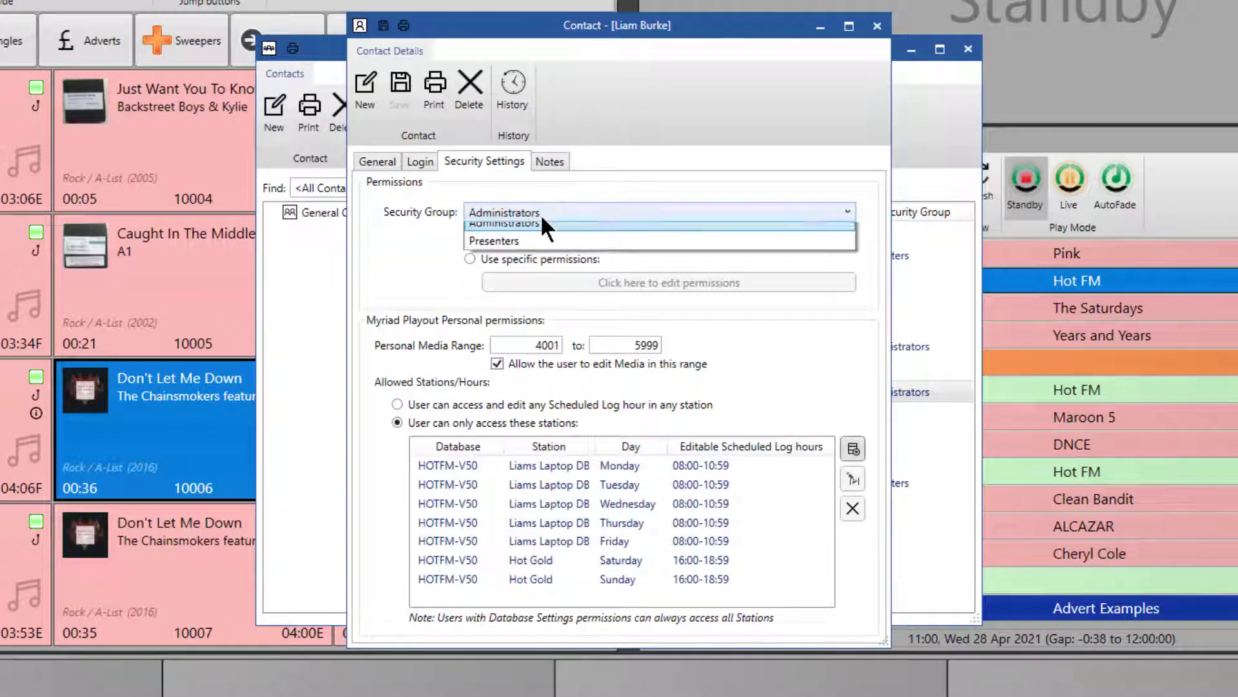
left_click(546, 207)
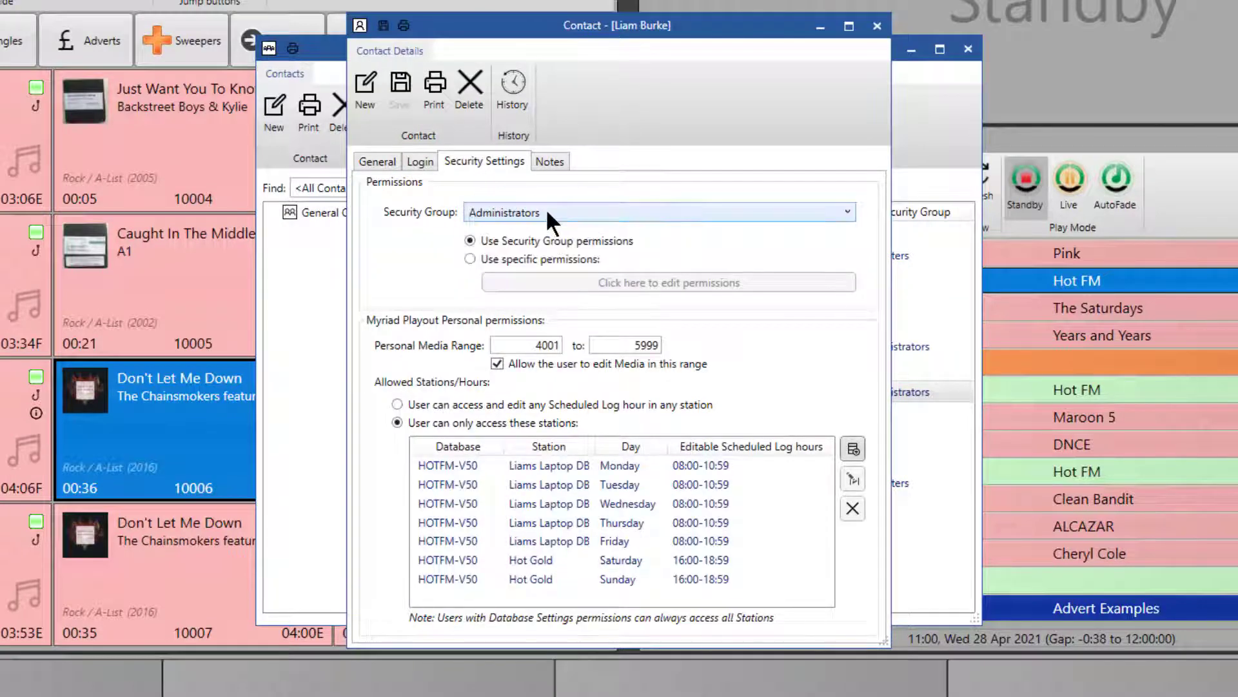
left_click(507, 258)
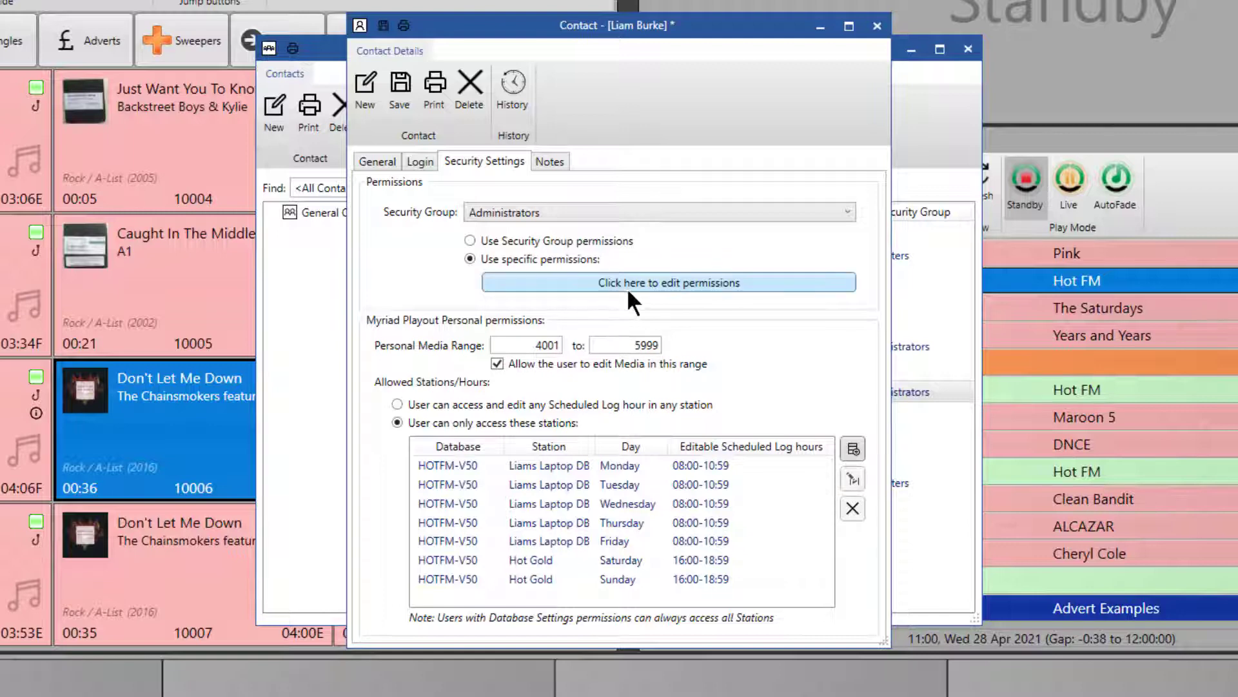
Disable the contact's station permission to edit Myriad Database settings, apply the change, and save and close the contact
left_click(551, 282)
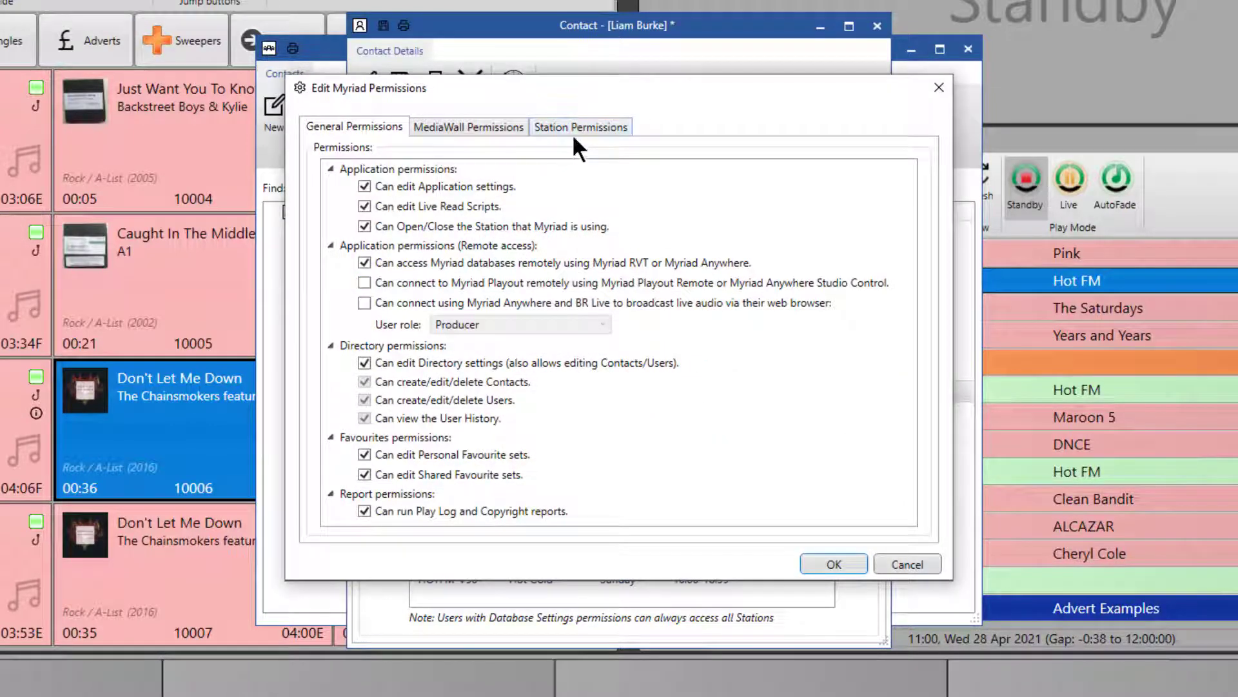
left_click(573, 129)
left_click(373, 187)
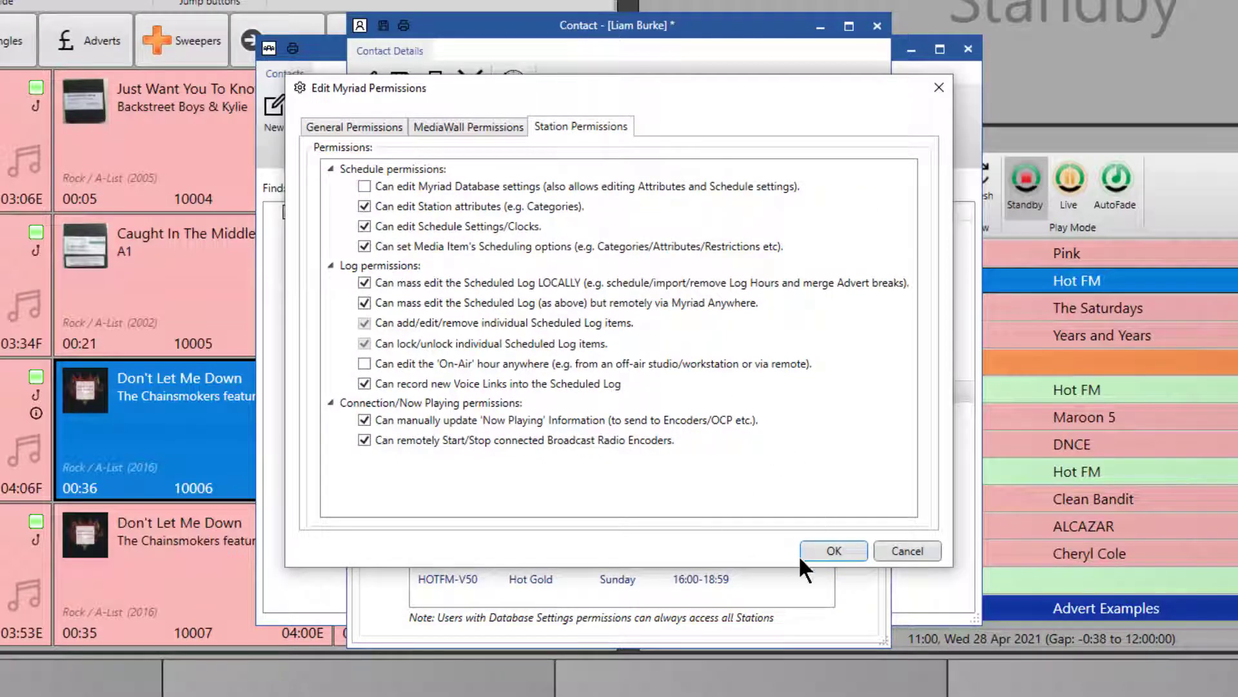
left_click(827, 549)
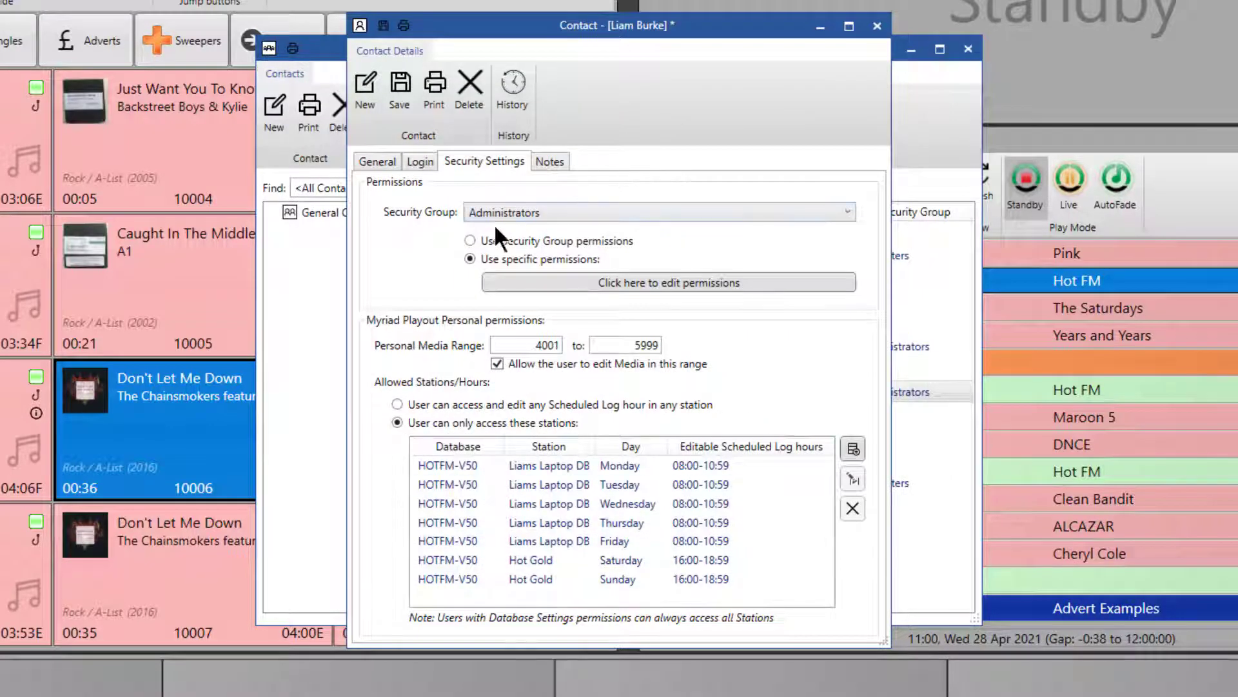
left_click(401, 94)
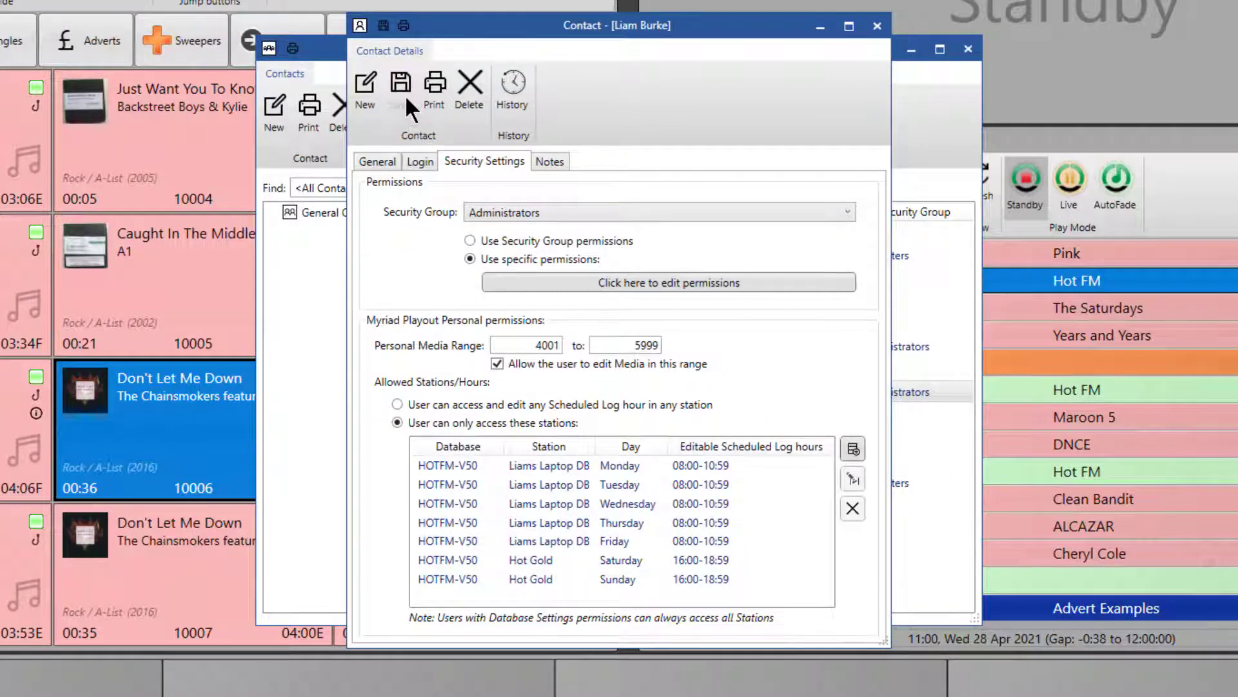
left_click(876, 25)
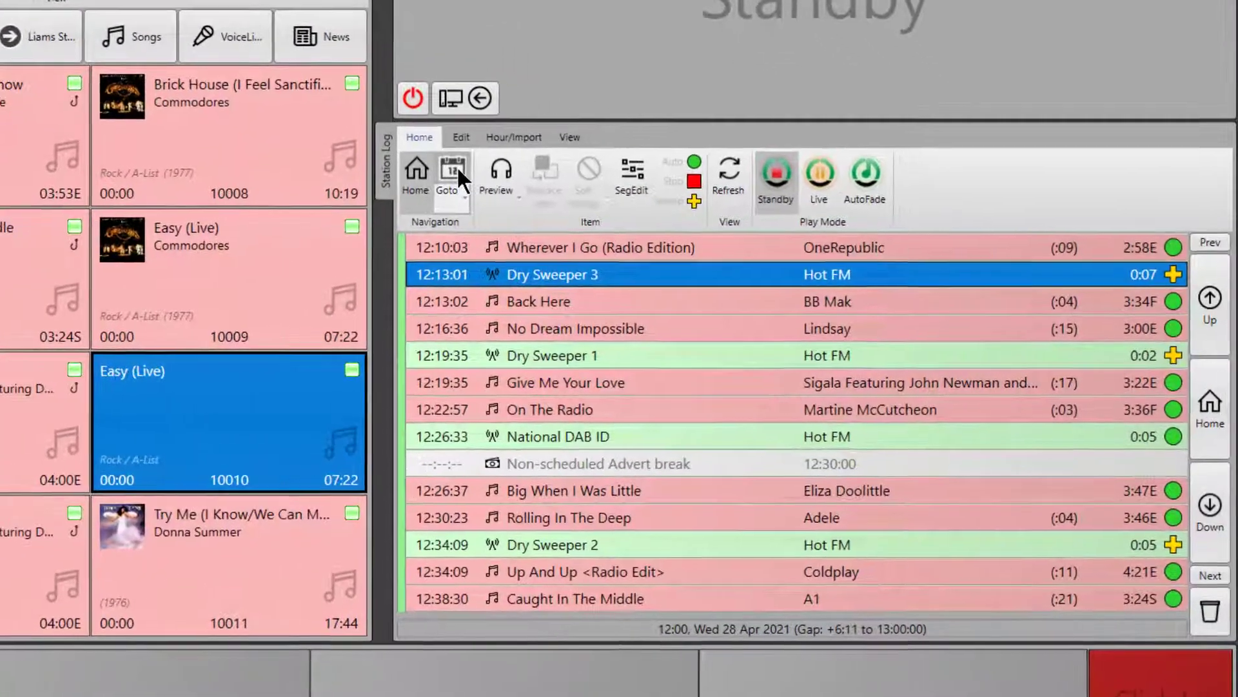
Go to the 10:00 hour on 28 April 2021 in the station log
left_click(677, 224)
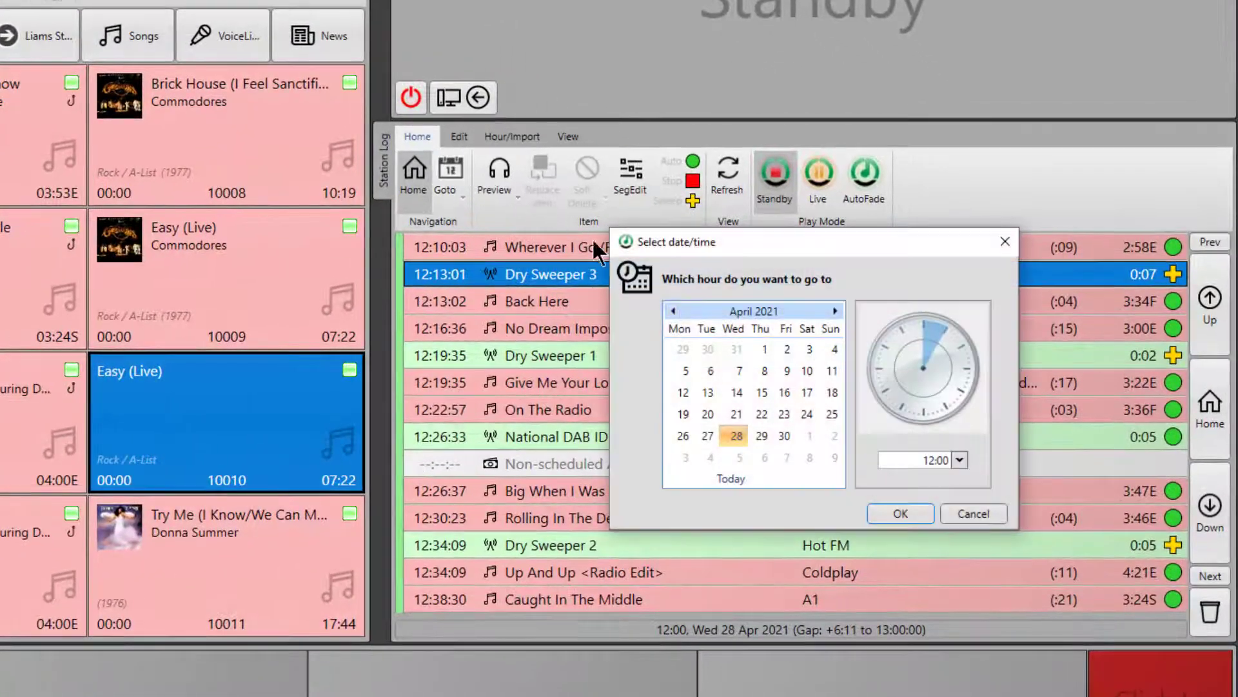
left_click(912, 345)
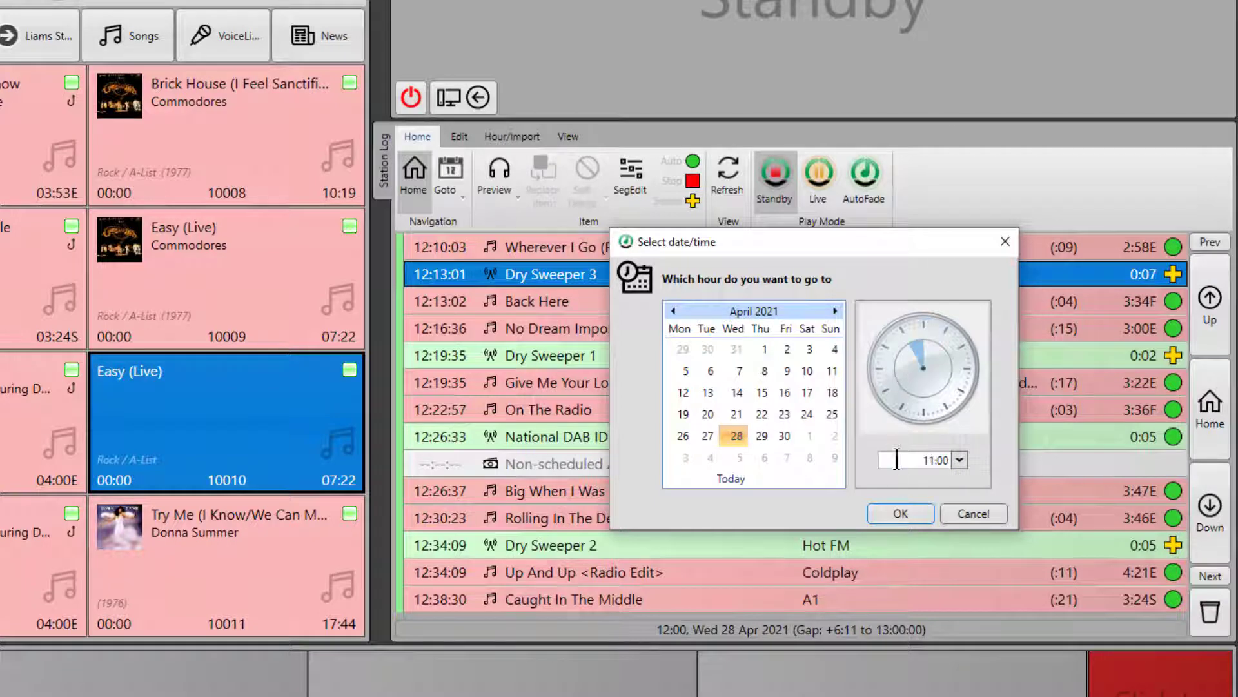
left_click(899, 352)
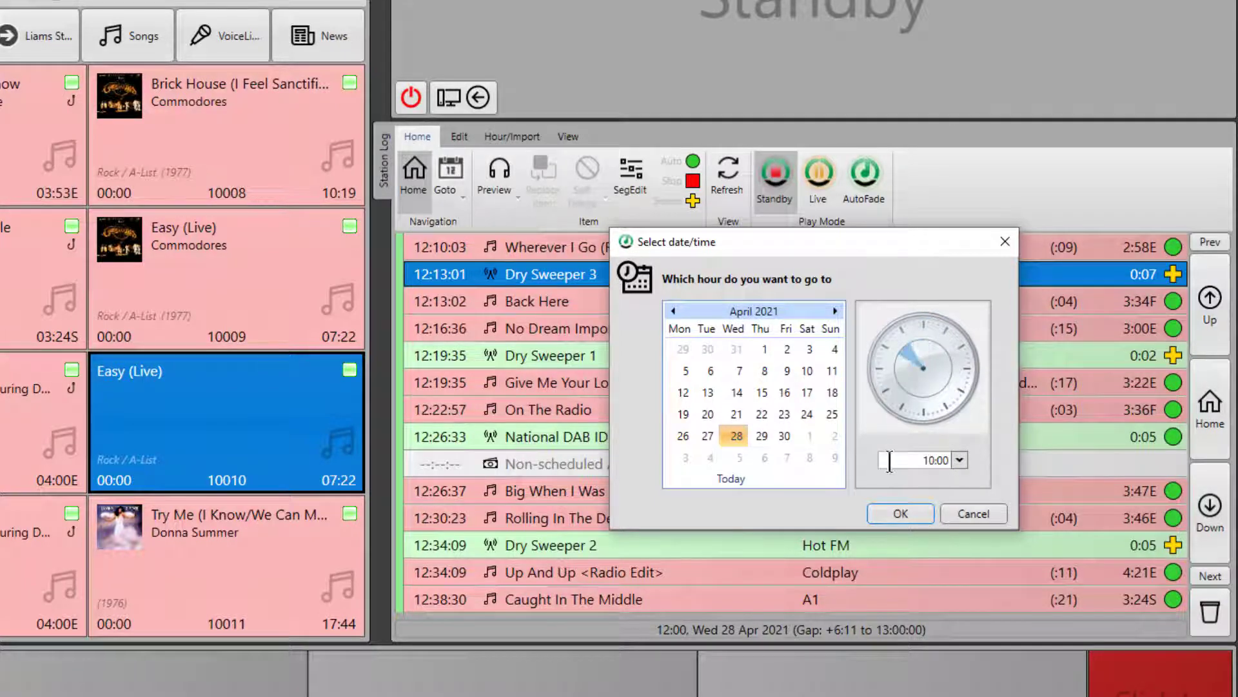
left_click(902, 510)
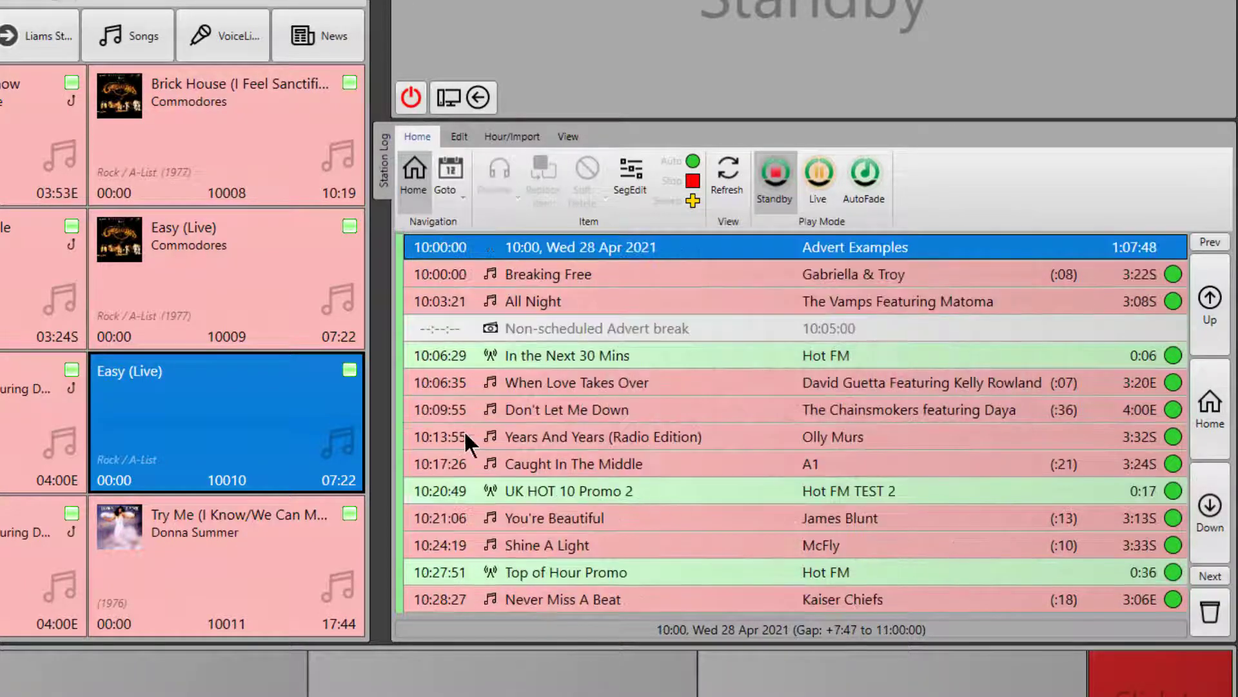
Move Years And Years above the 10:05 advert break and add the Commodores' Easy (Live) before Don't Let Me Down
left_click(539, 433)
left_click_drag(539, 424, 626, 325)
left_click_drag(138, 244, 501, 434)
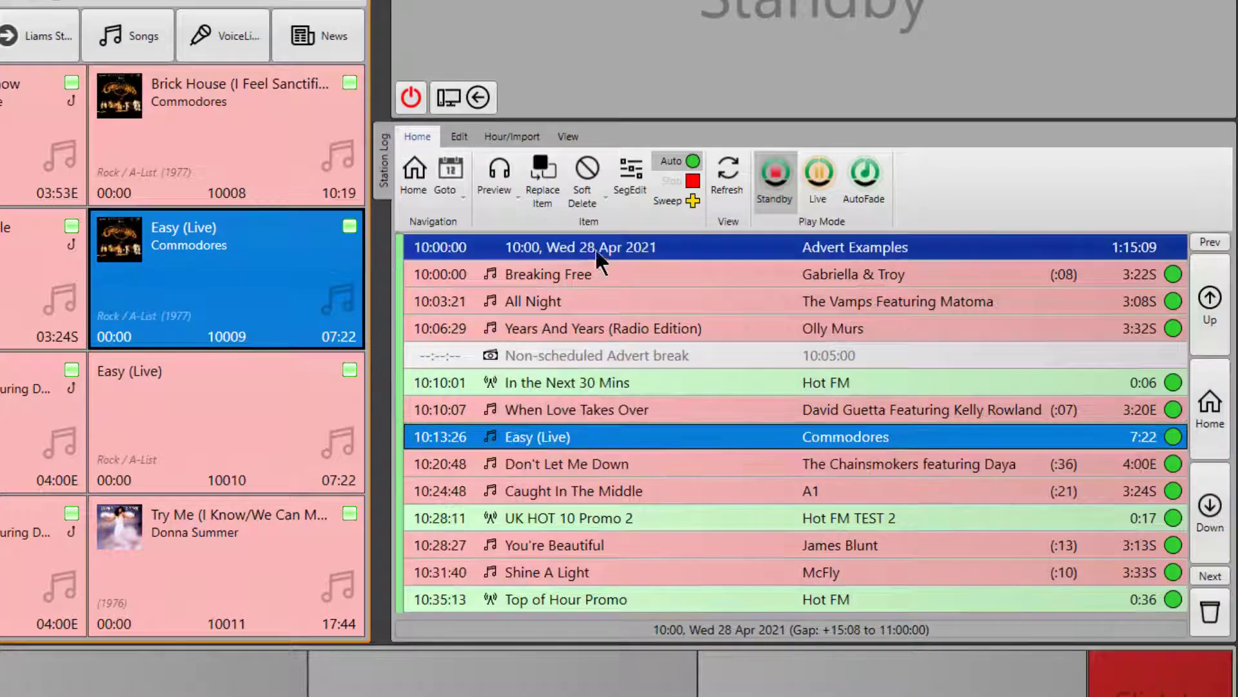
Record a trial voice link of about 2 seconds before Caught In The Middle in the Segue Editor, and close the editor
left_click(645, 490)
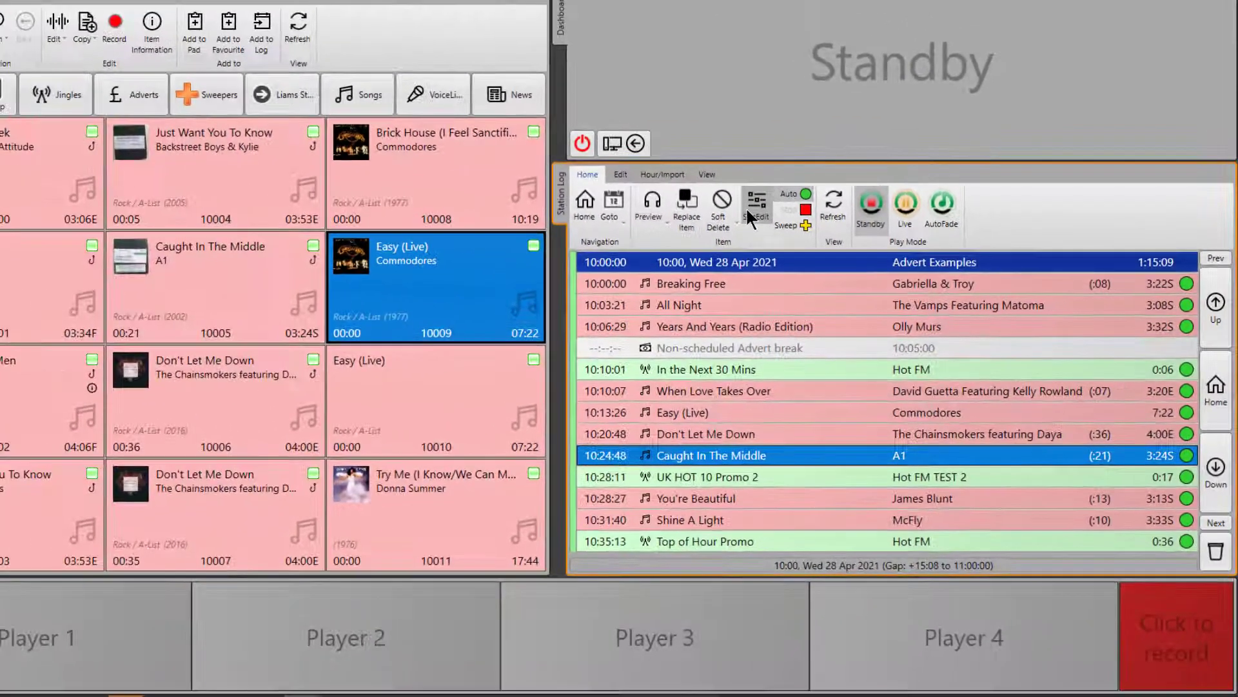
left_click(631, 171)
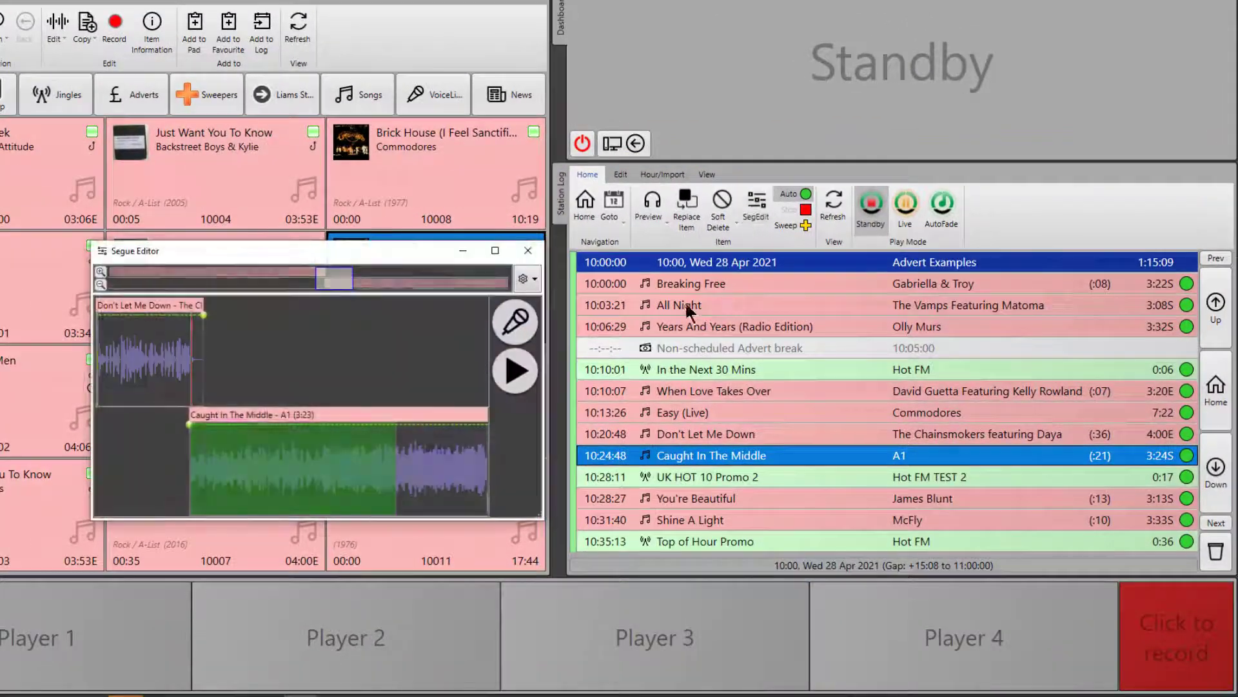
left_click(516, 320)
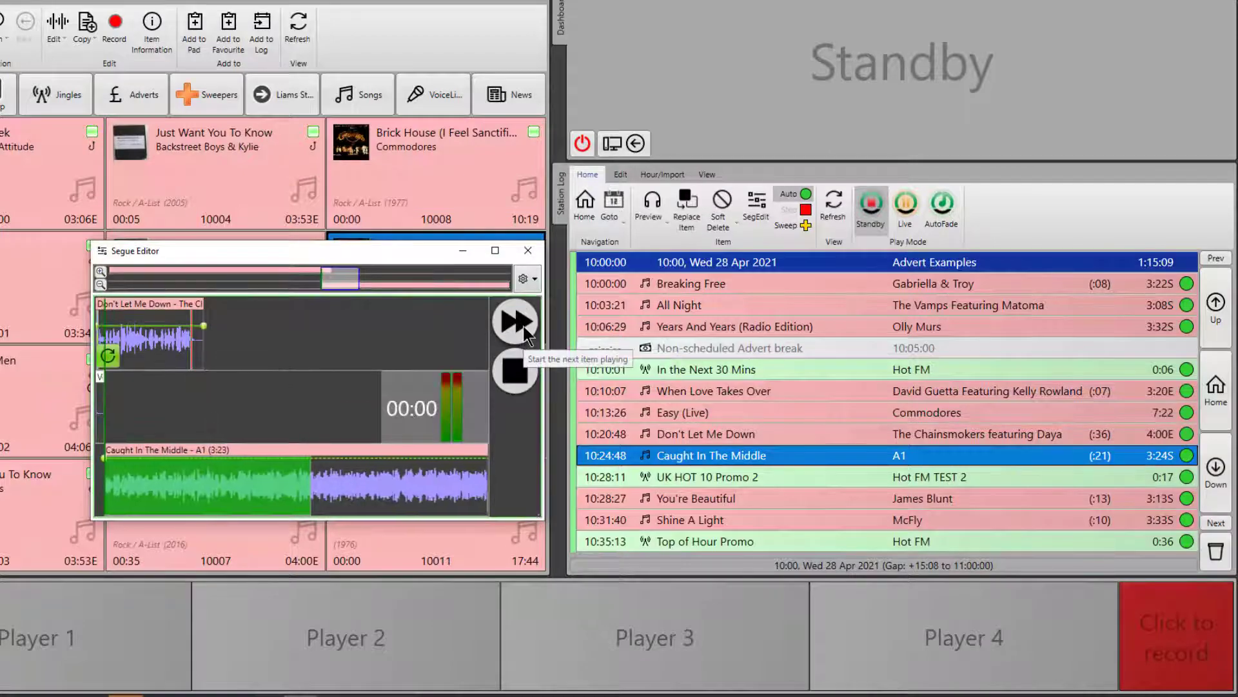
left_click(524, 326)
left_click(520, 370)
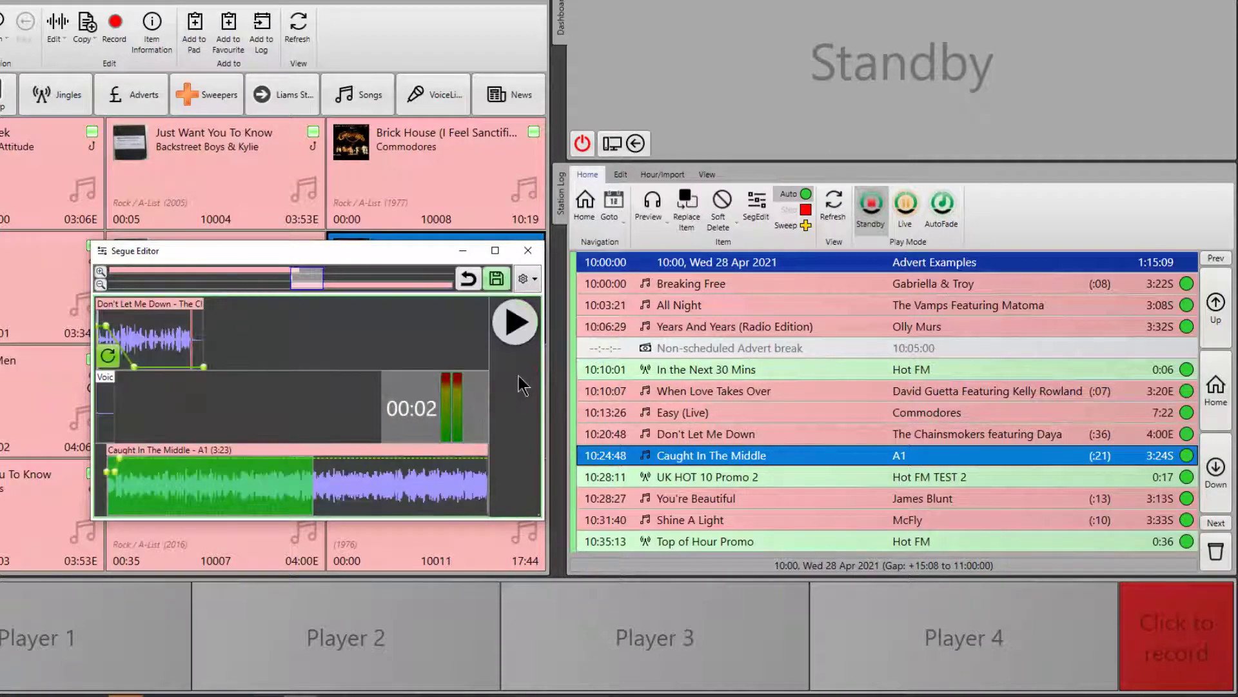
left_click(528, 250)
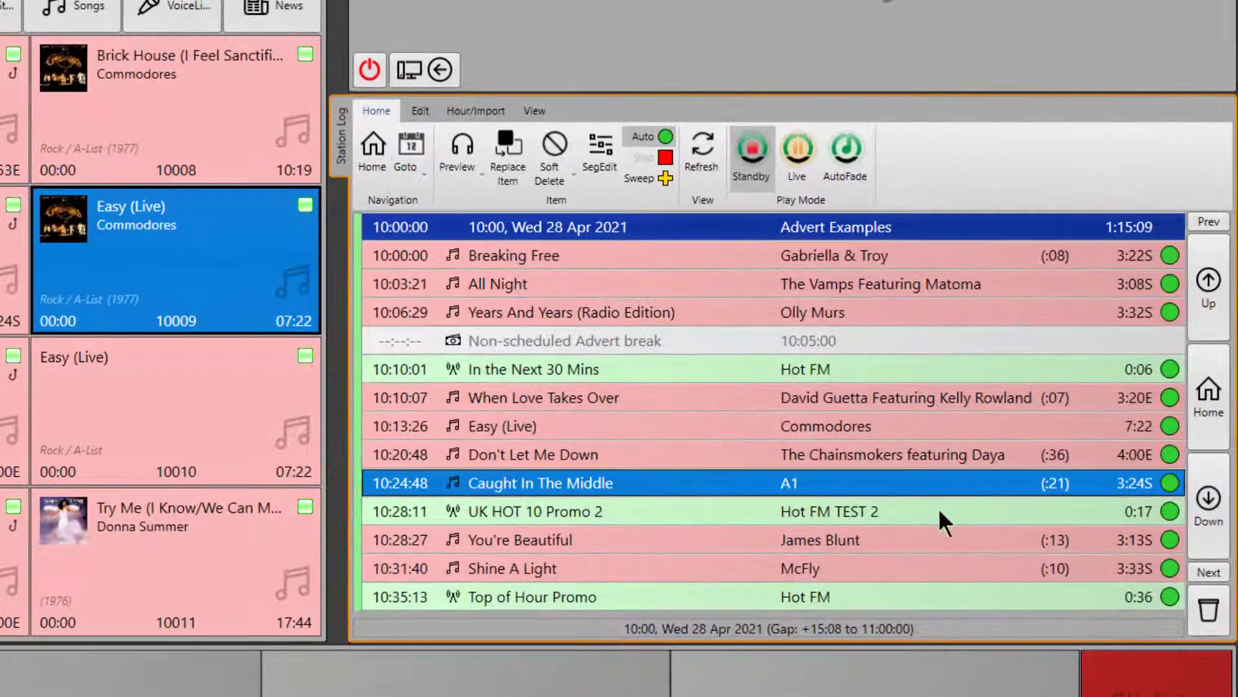
Go to the 11:00 hour and try to move On The Horizon up to Run and insert Easy (Live) from the MediaWall
left_click(1209, 572)
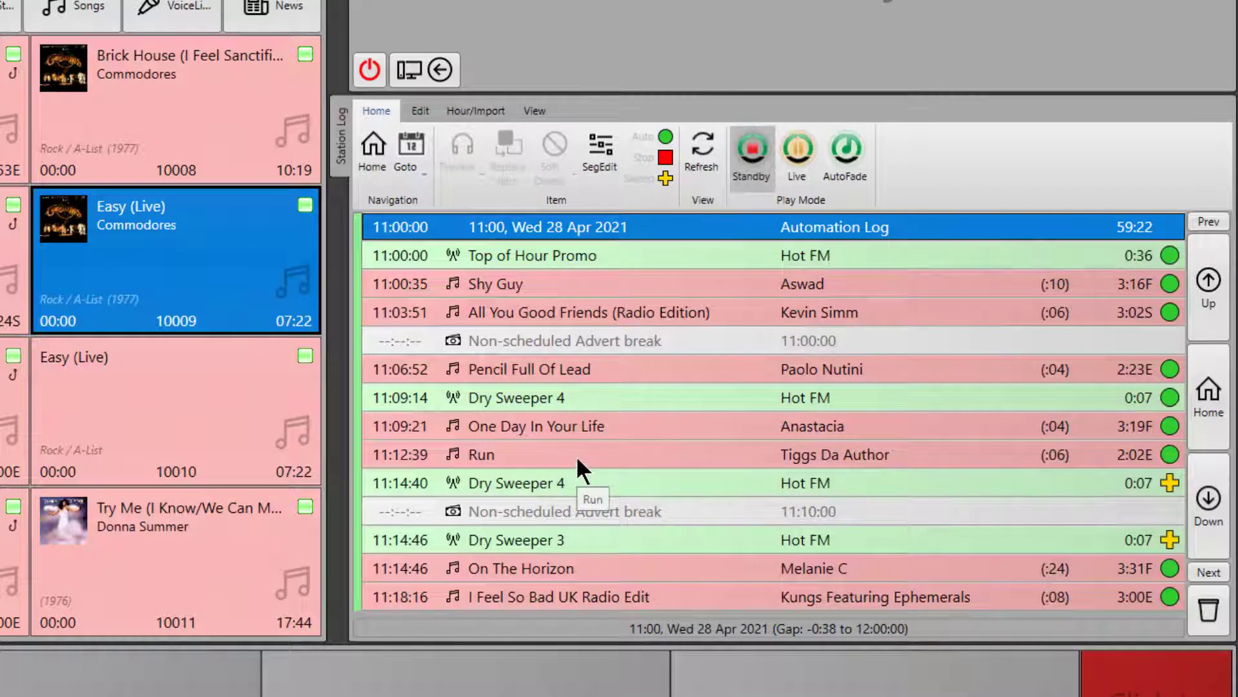
mouse_move(567, 575)
left_mouse_down()
mouse_move(614, 487)
mouse_move(574, 373)
mouse_move(516, 355)
mouse_move(480, 365)
mouse_move(444, 453)
left_mouse_up()
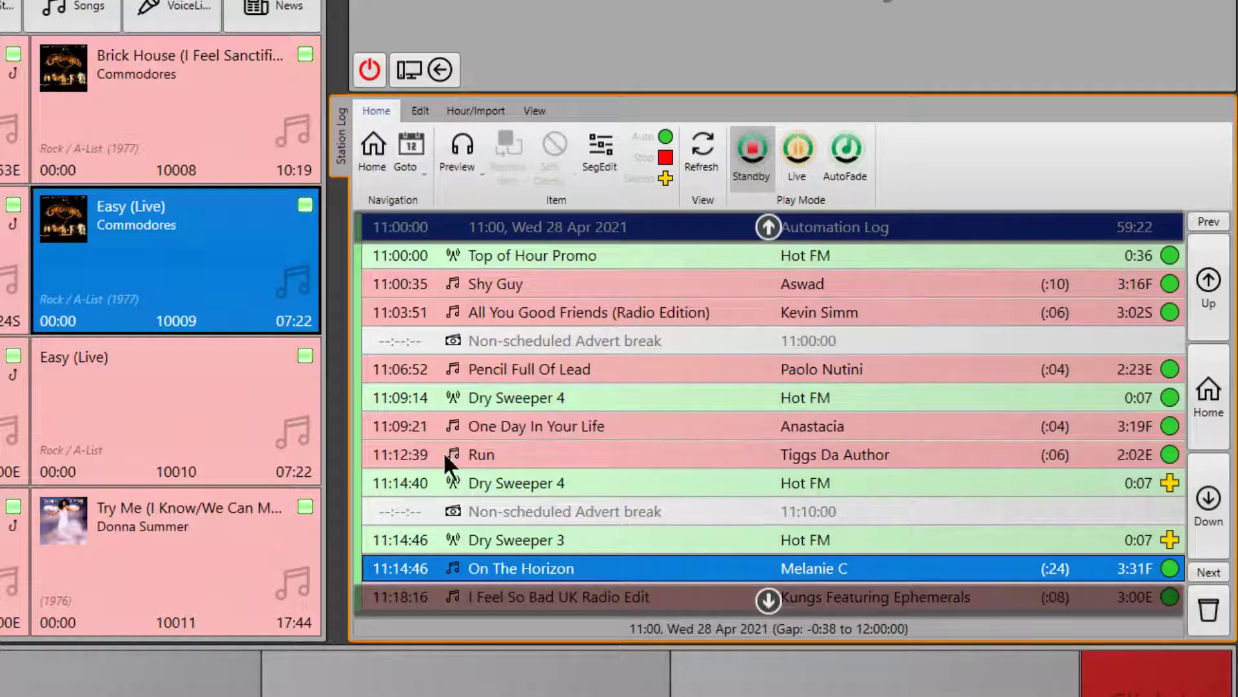
left_click_drag(226, 401, 452, 452)
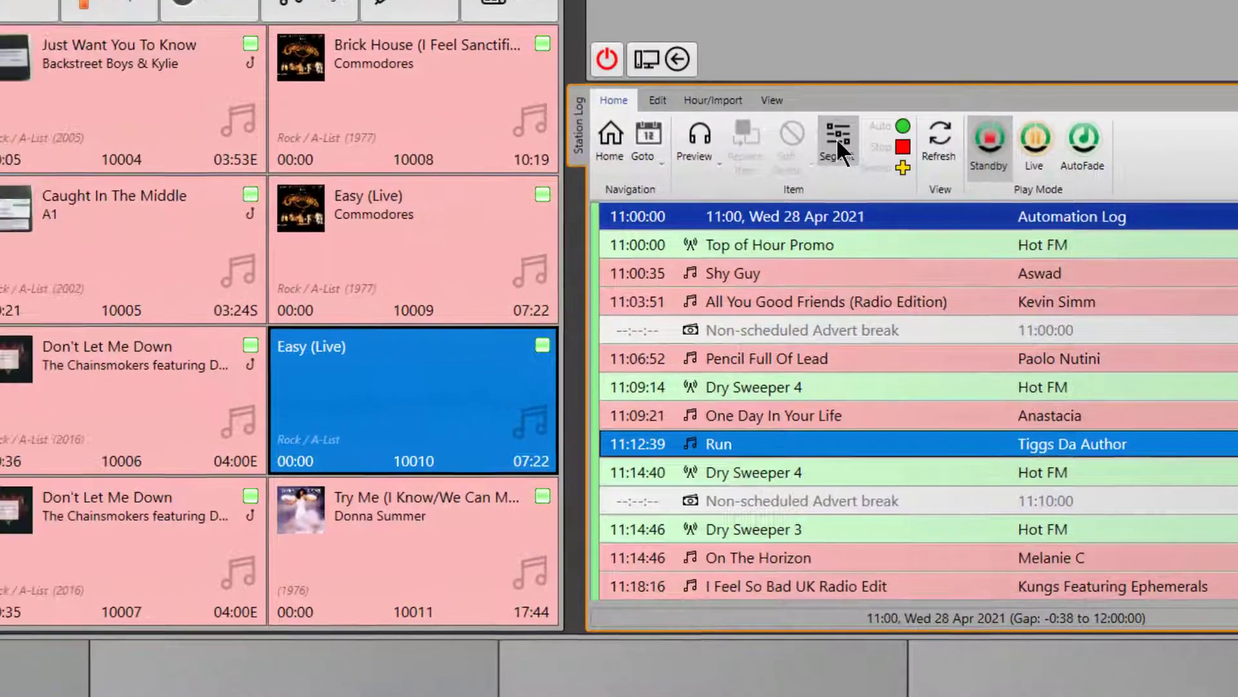
Try to record a voice link before Run in the 11:00 hour using the Segue Editor, and close the editor
left_click(611, 150)
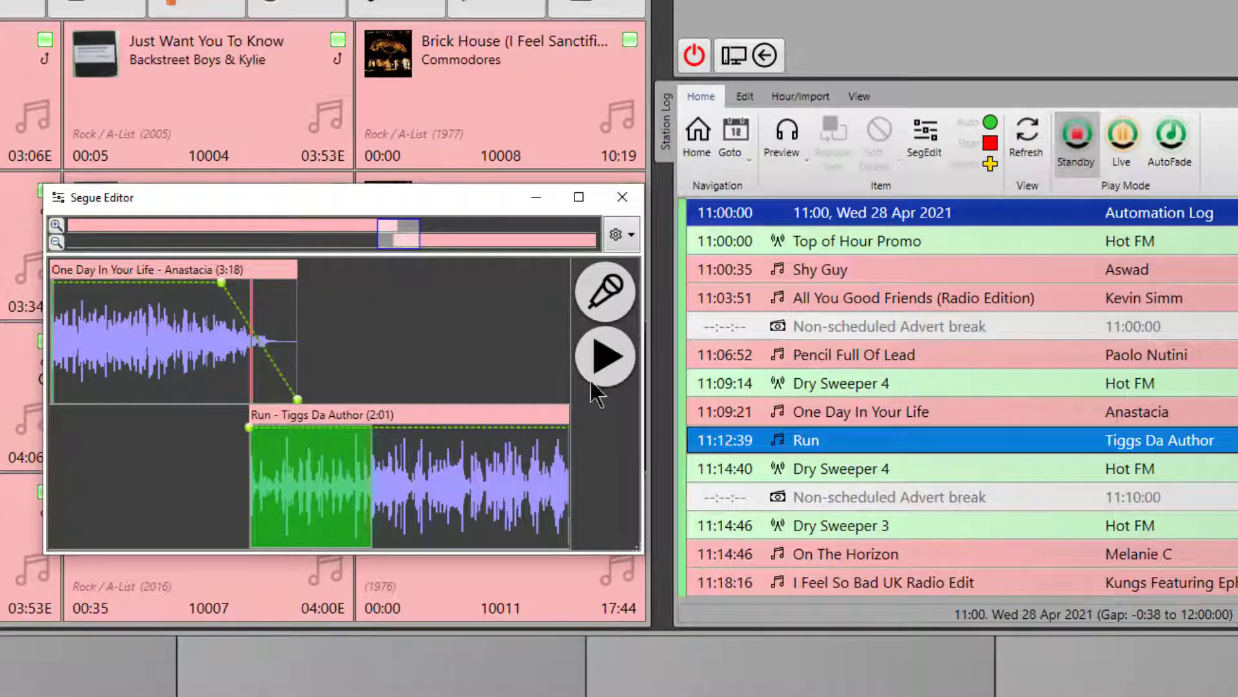
left_click(607, 287)
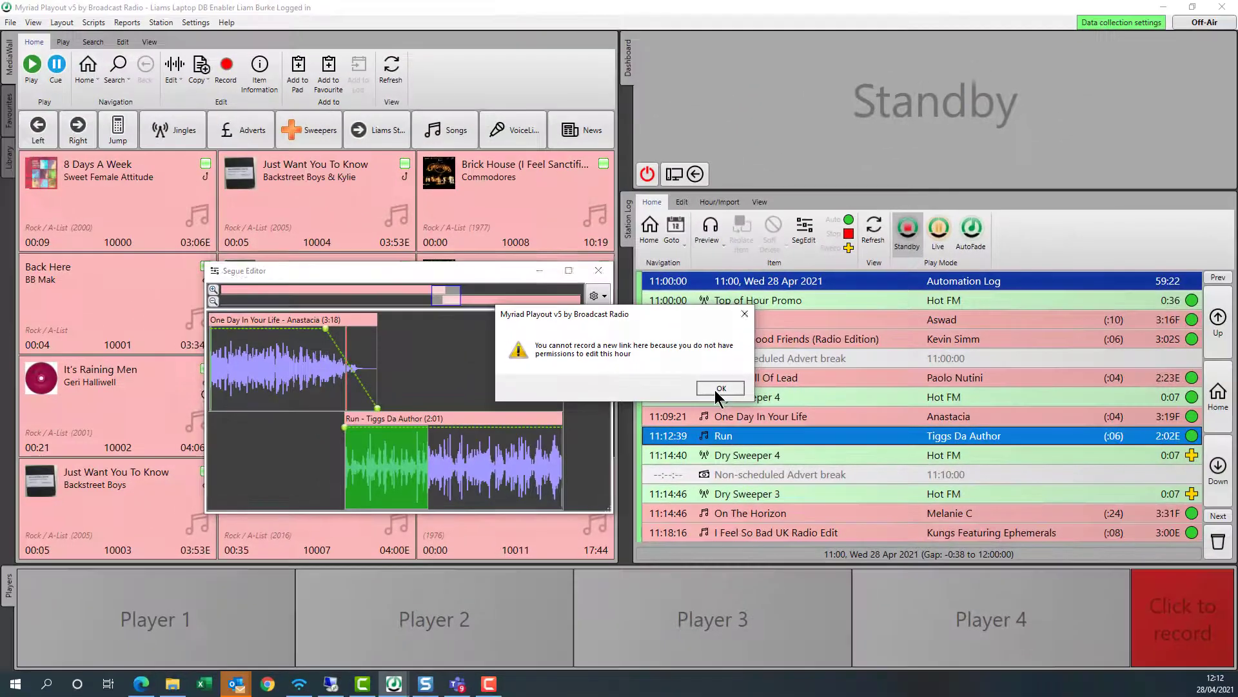
left_click(790, 369)
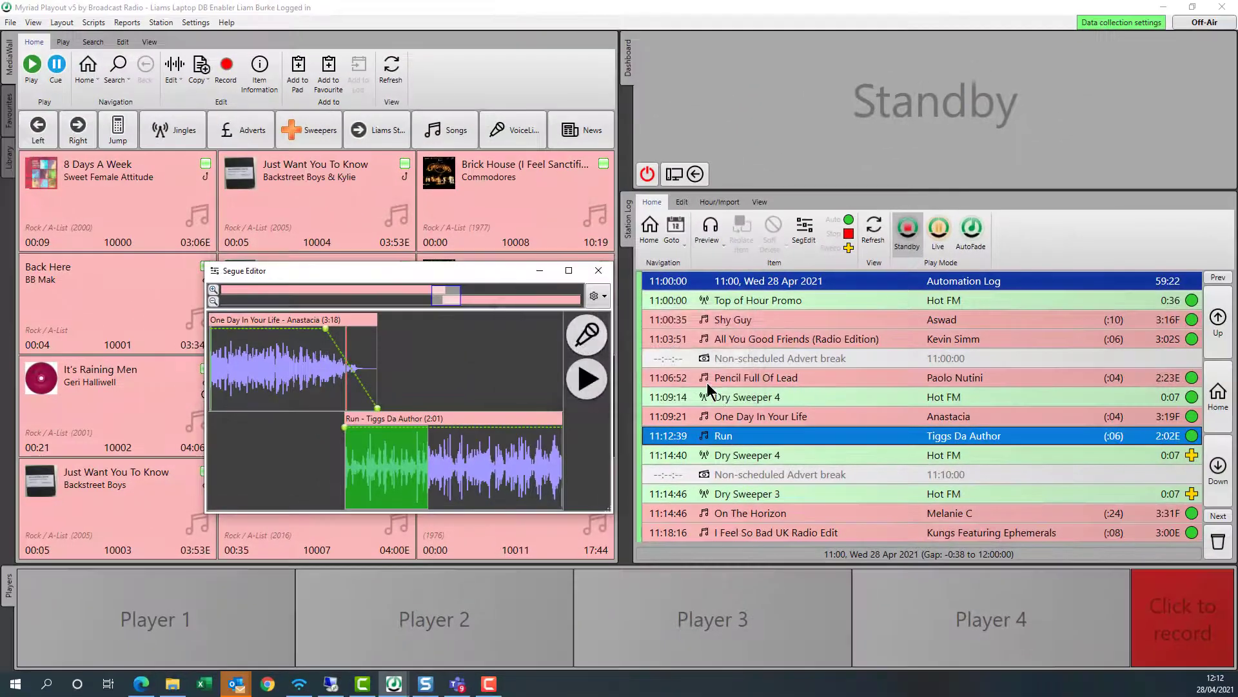
left_click(598, 271)
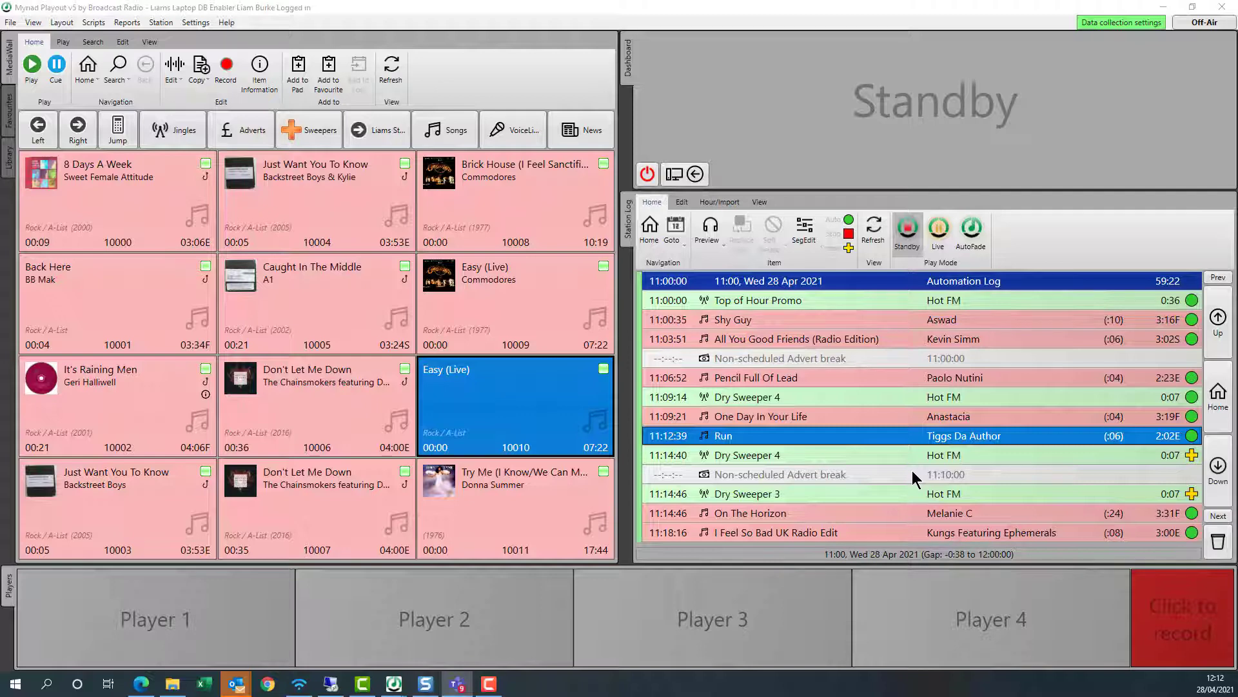
Check which editing options are available for Pencil Full Of Lead in the 11:00 hour
right_click(815, 381)
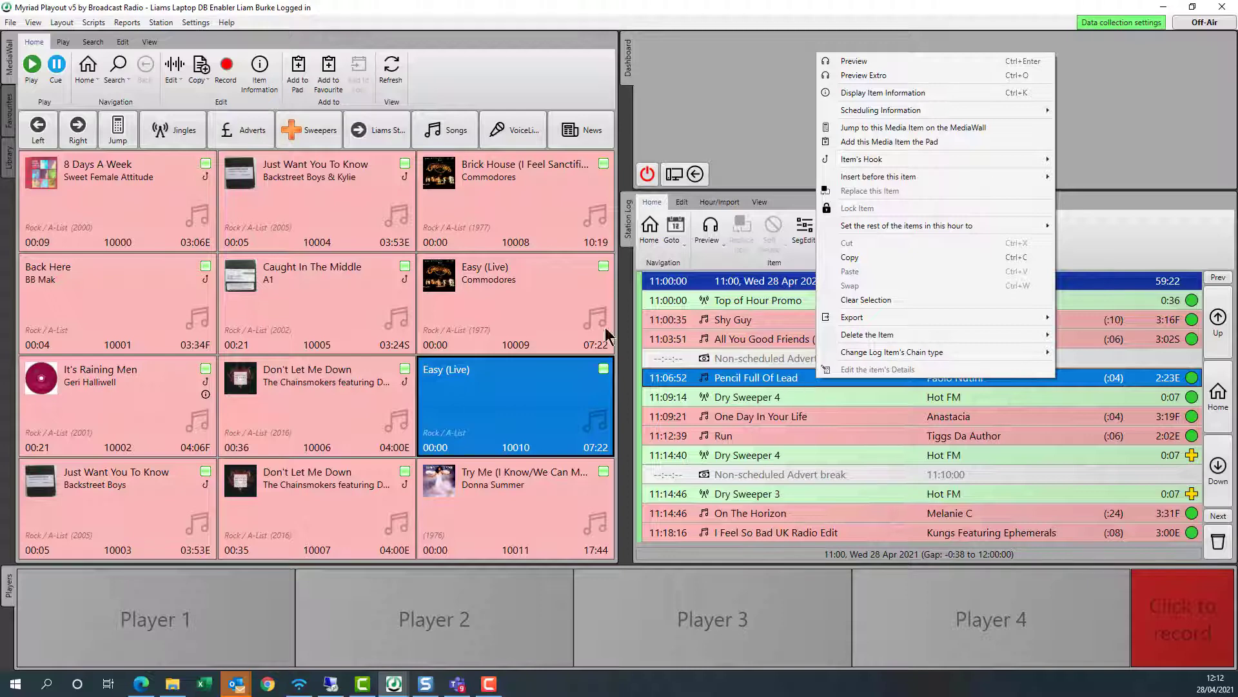
left_click(473, 330)
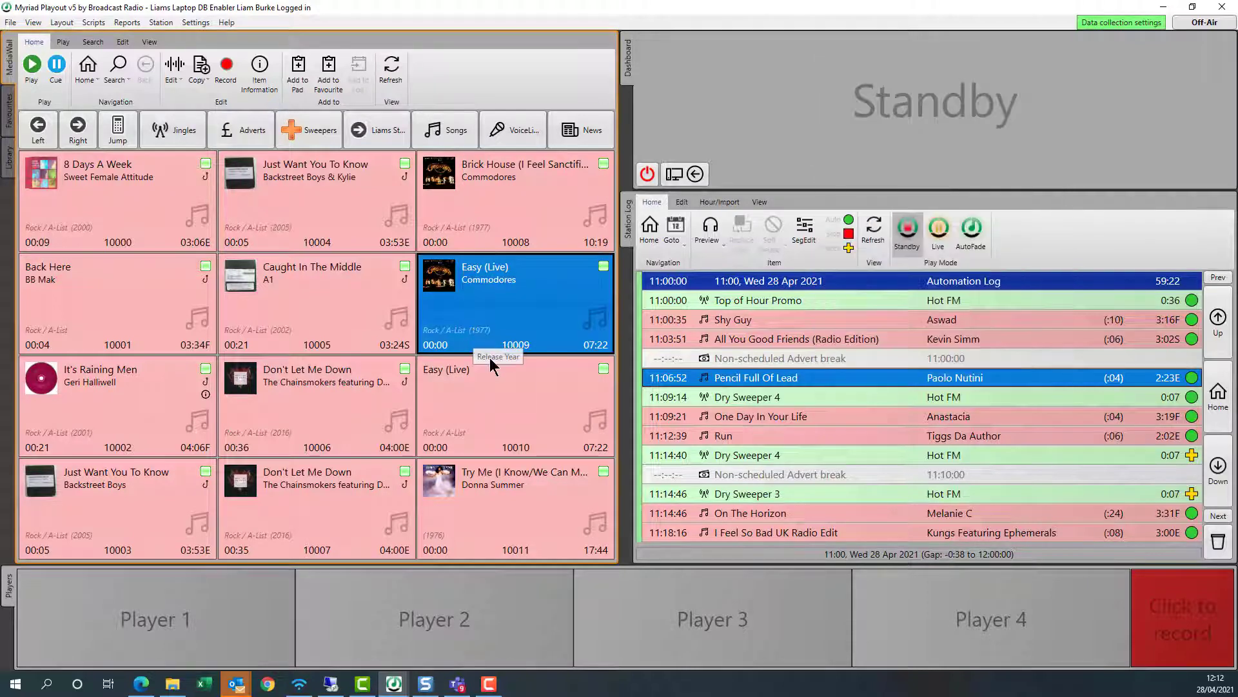